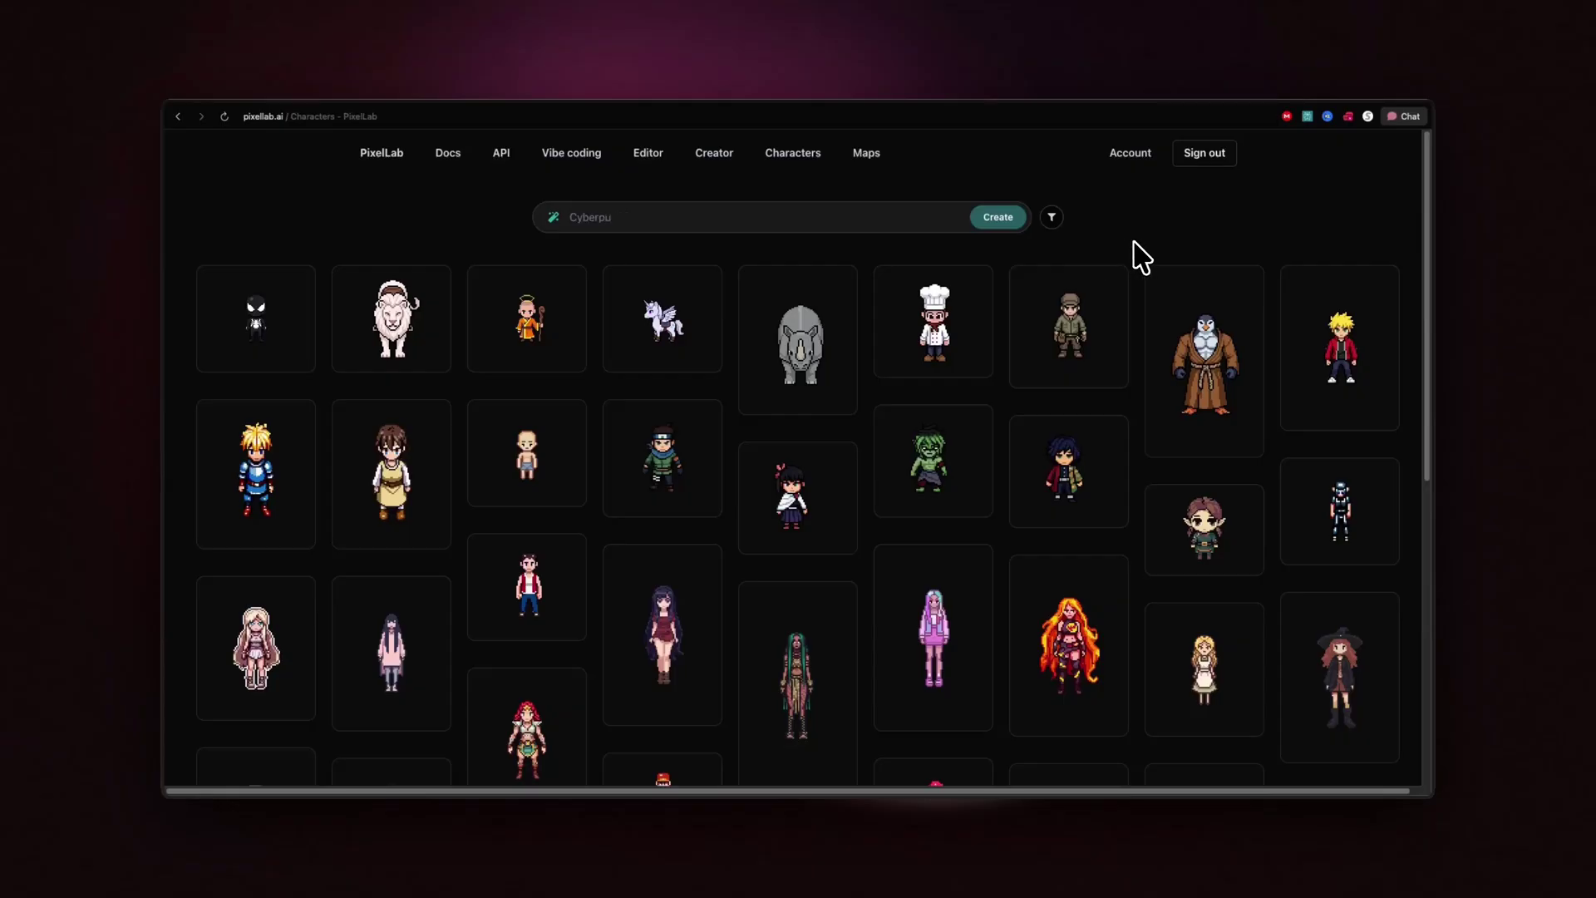
Choose the Drinking animation for the chibi man in boxers, then scroll to the Walking variants
scroll(1141, 258, "down", 5)
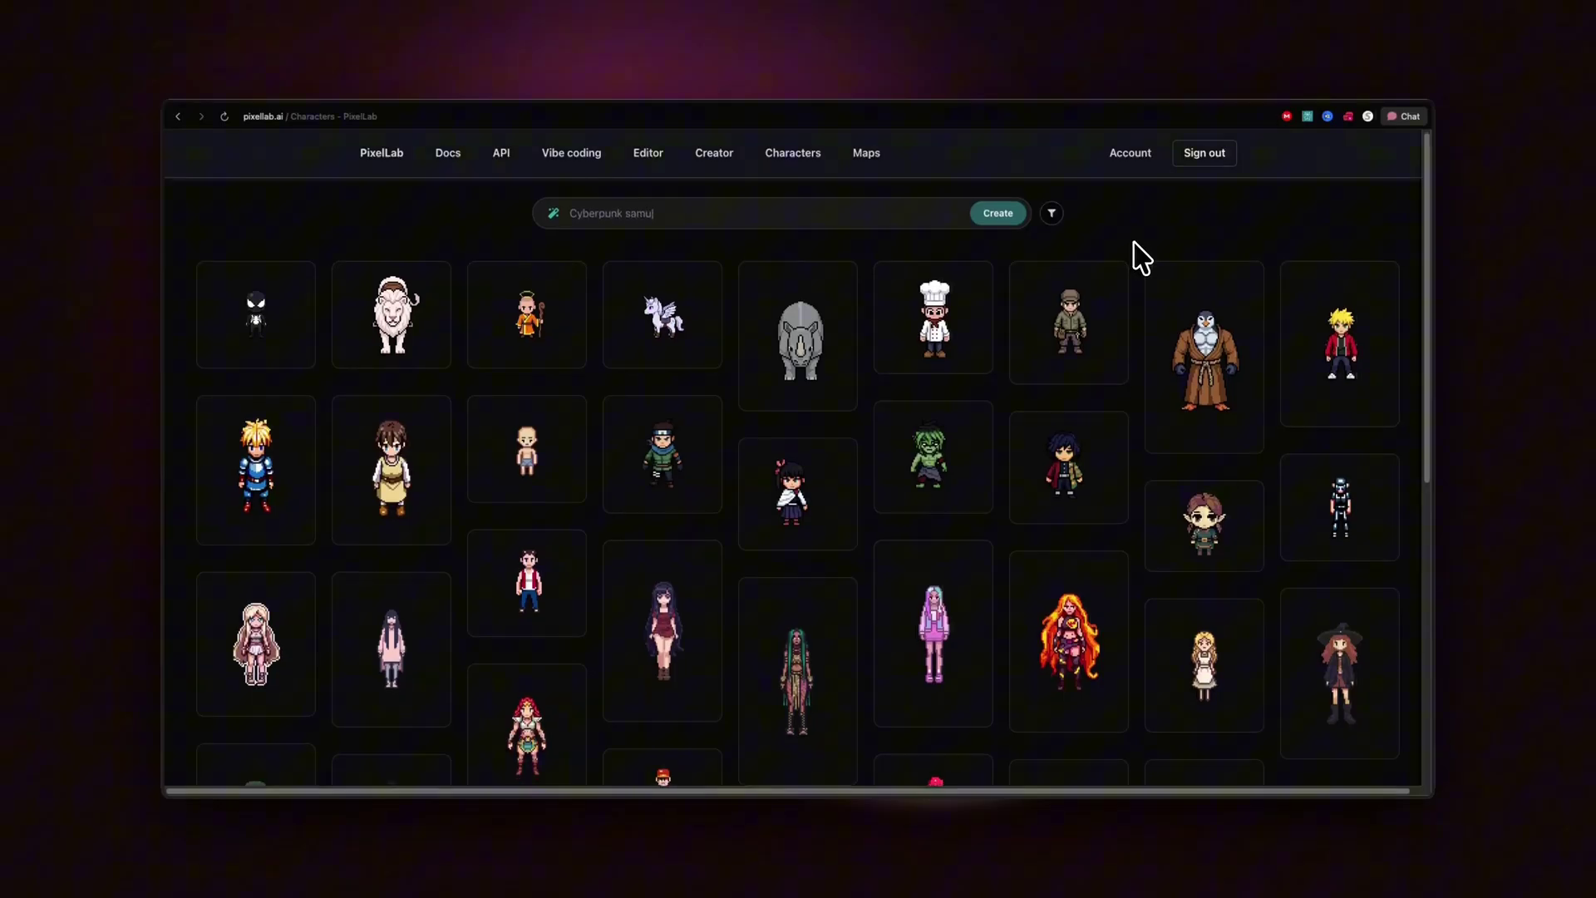
scroll(1139, 254, "down", 4)
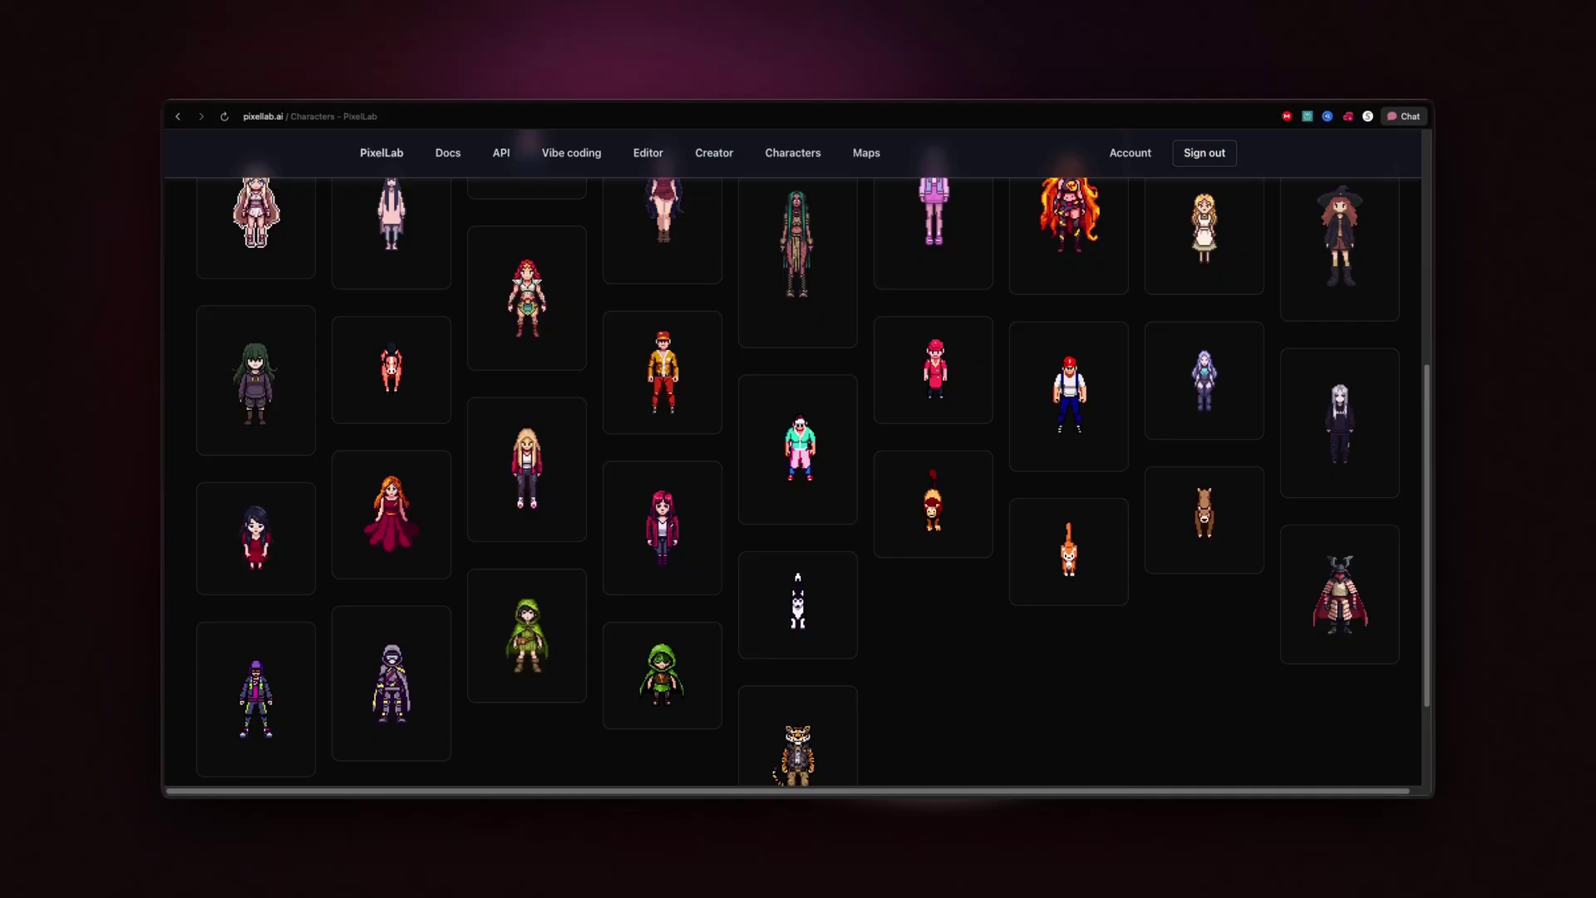
scroll(798, 483, "down", 5)
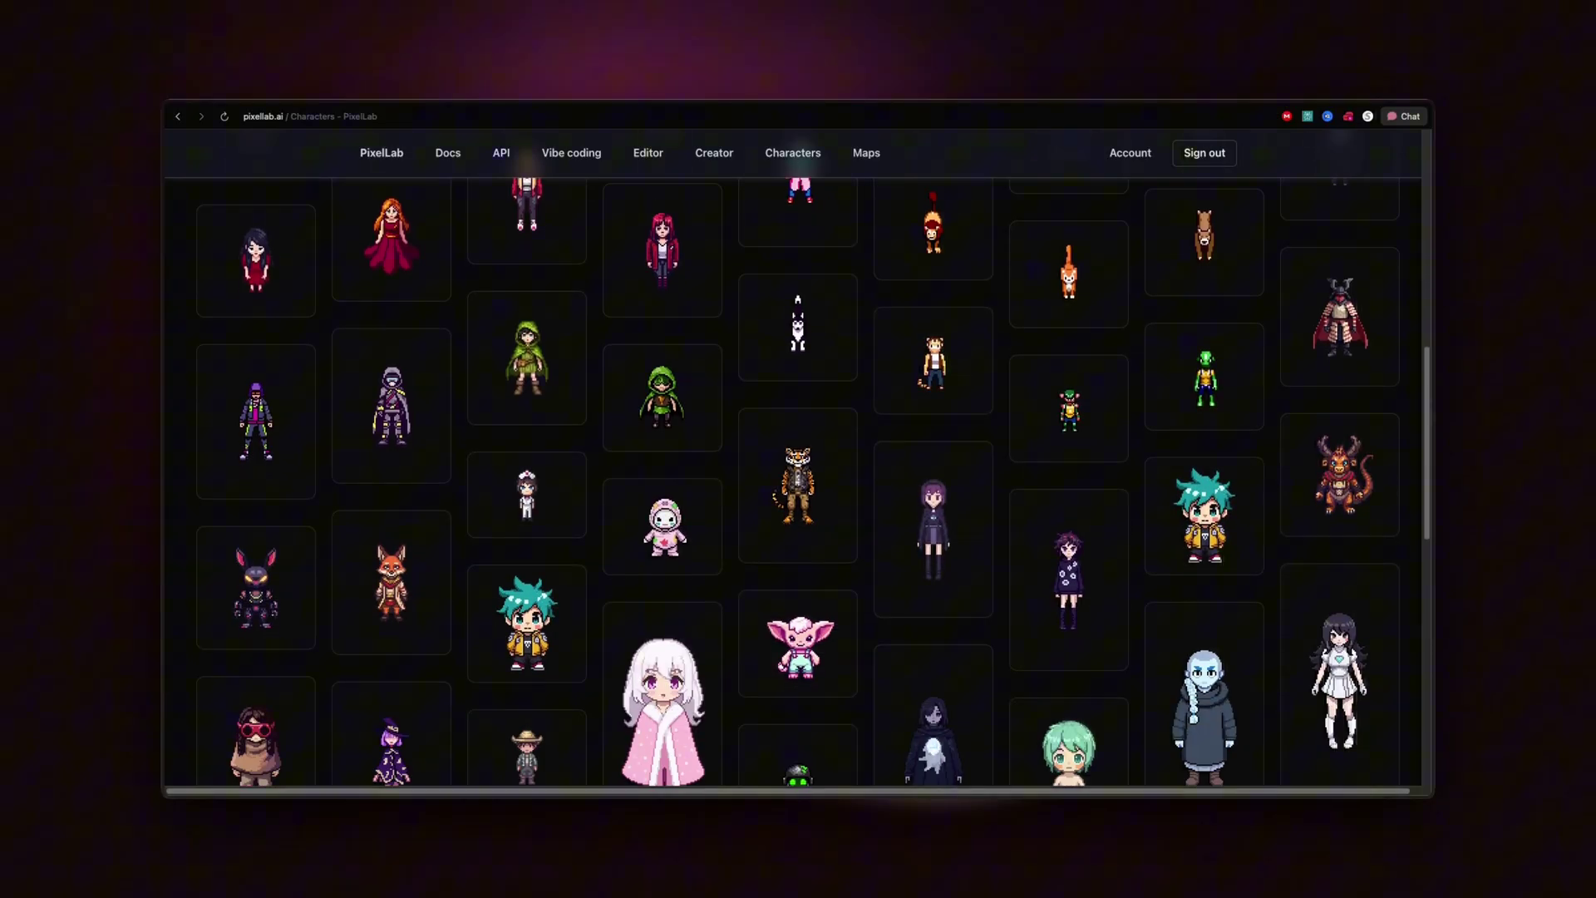
scroll(799, 482, "down", 1)
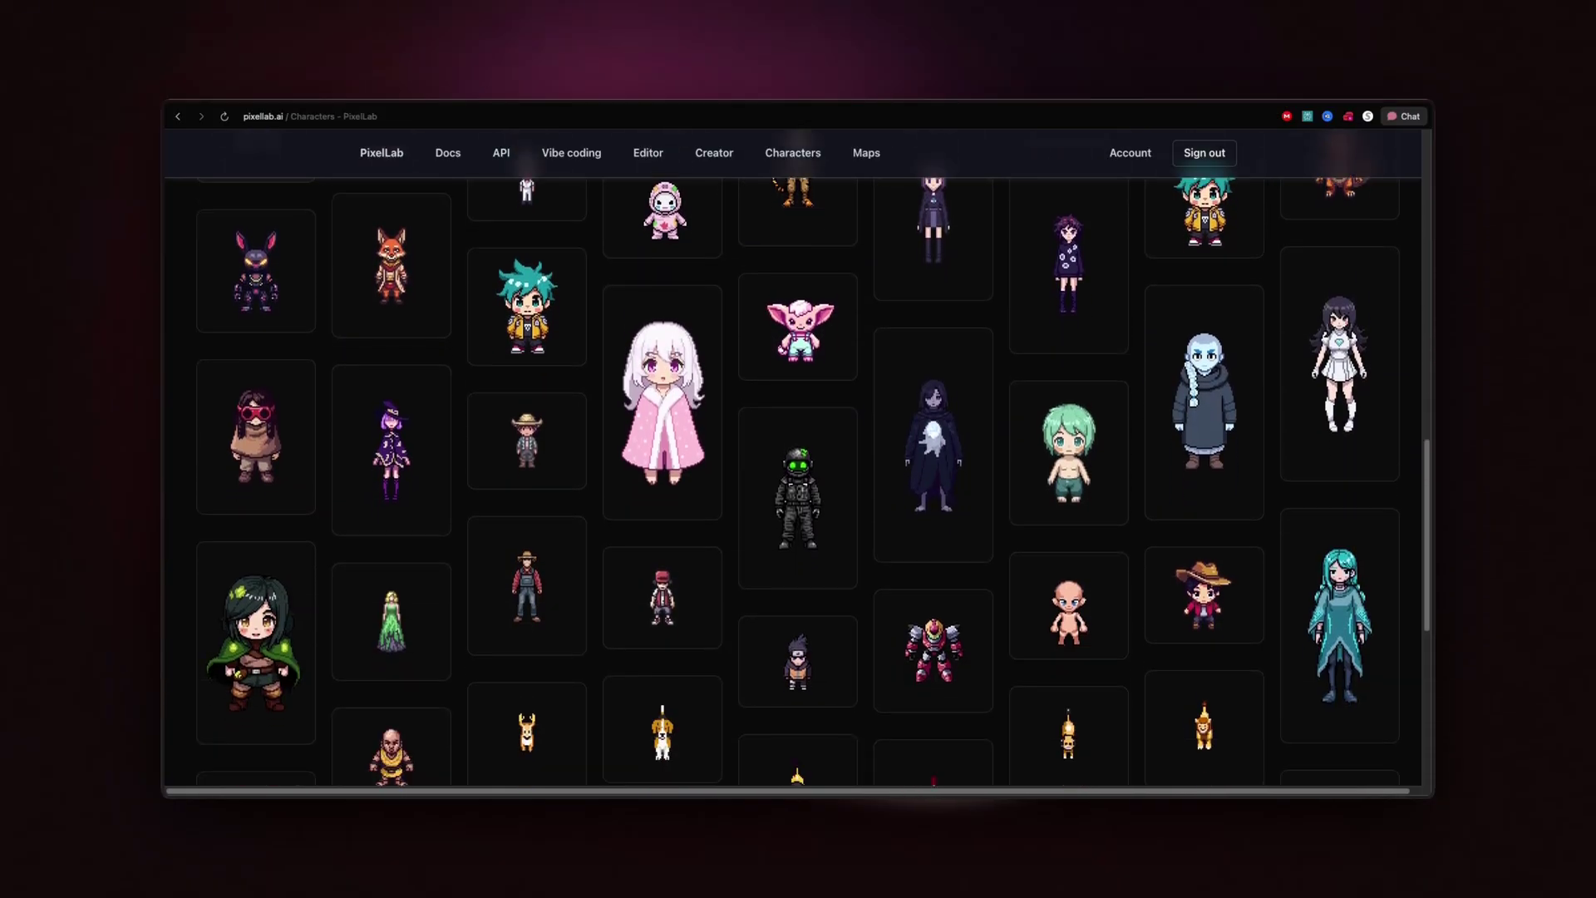
scroll(1140, 262, "up", 10)
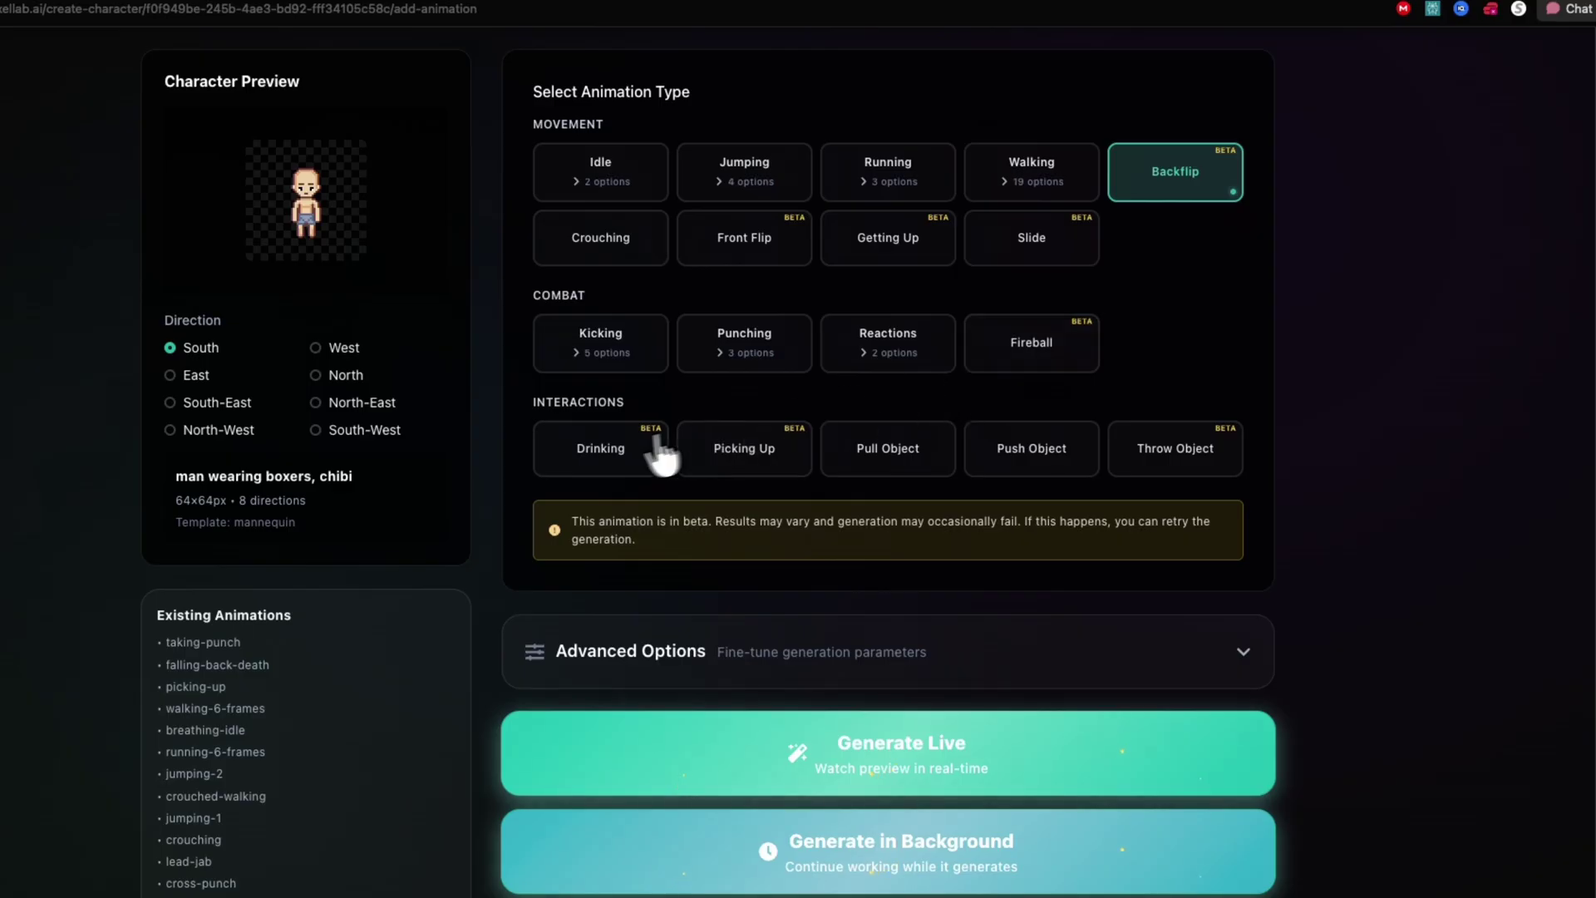
left_click(630, 461)
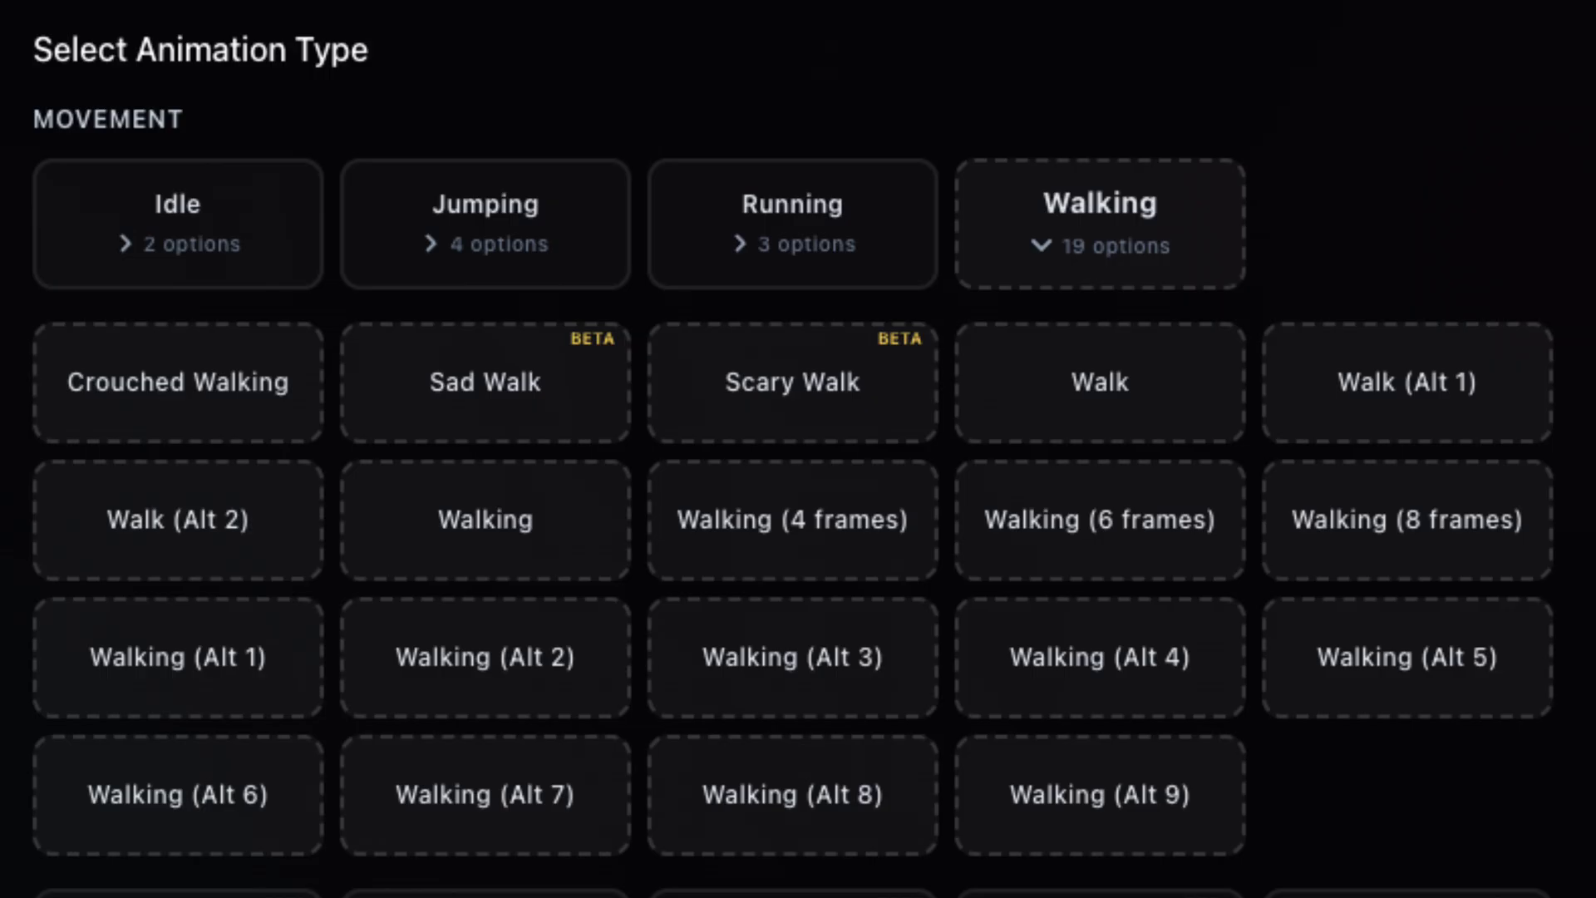
scroll(793, 449, "down", 5)
scroll(793, 449, "down", 3)
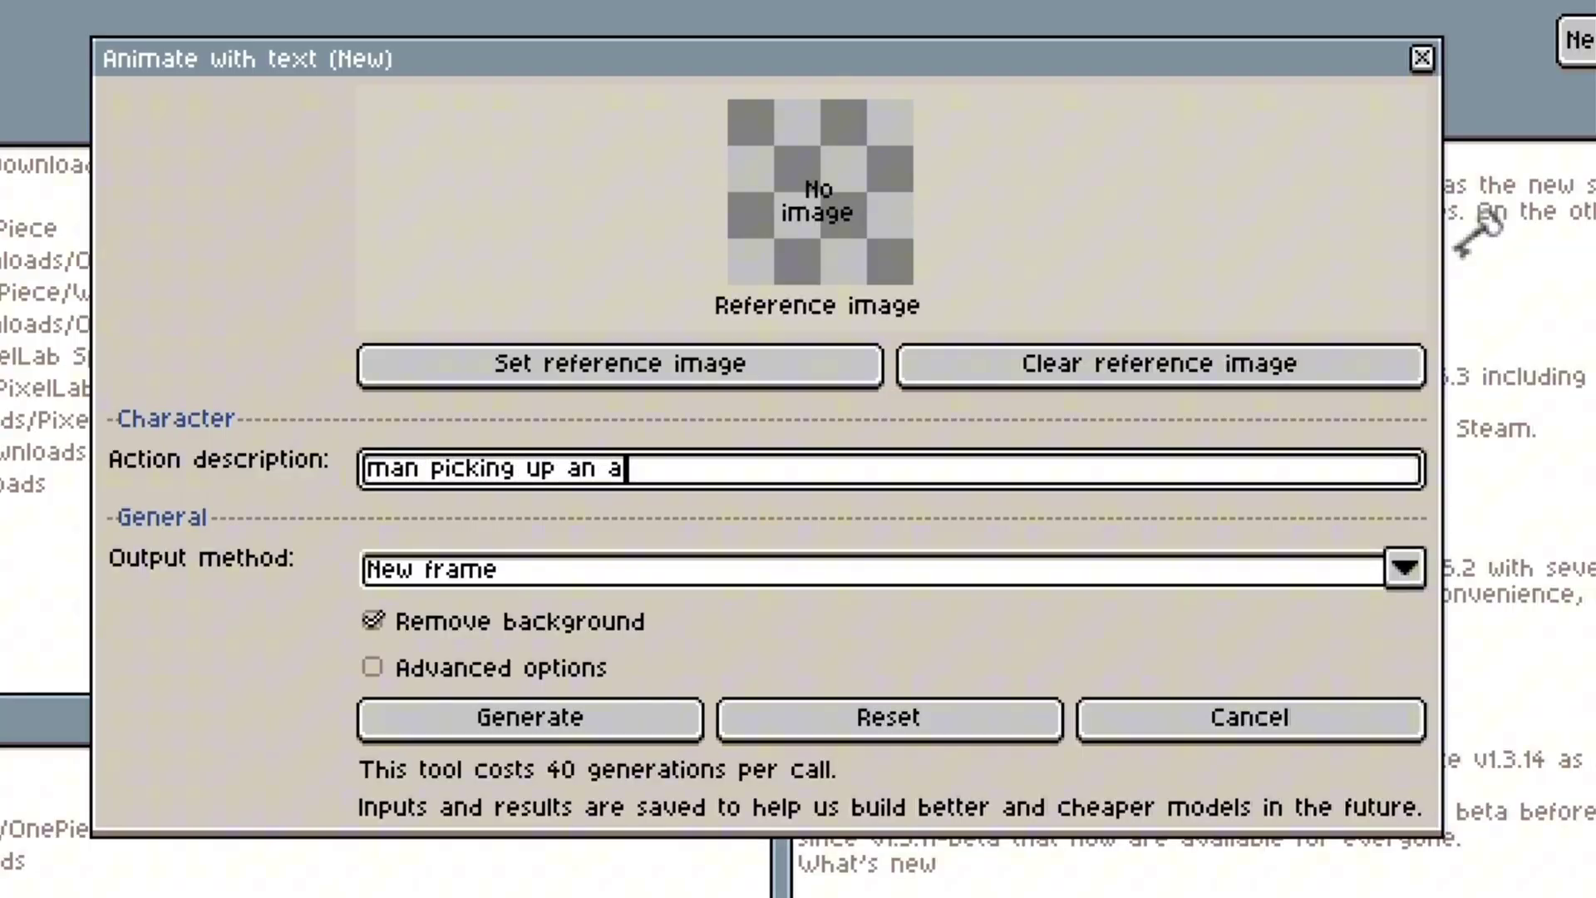
Clear all text from the Action description field of Animate with text (New)
key("ctrl+a")
key("BackSpace")
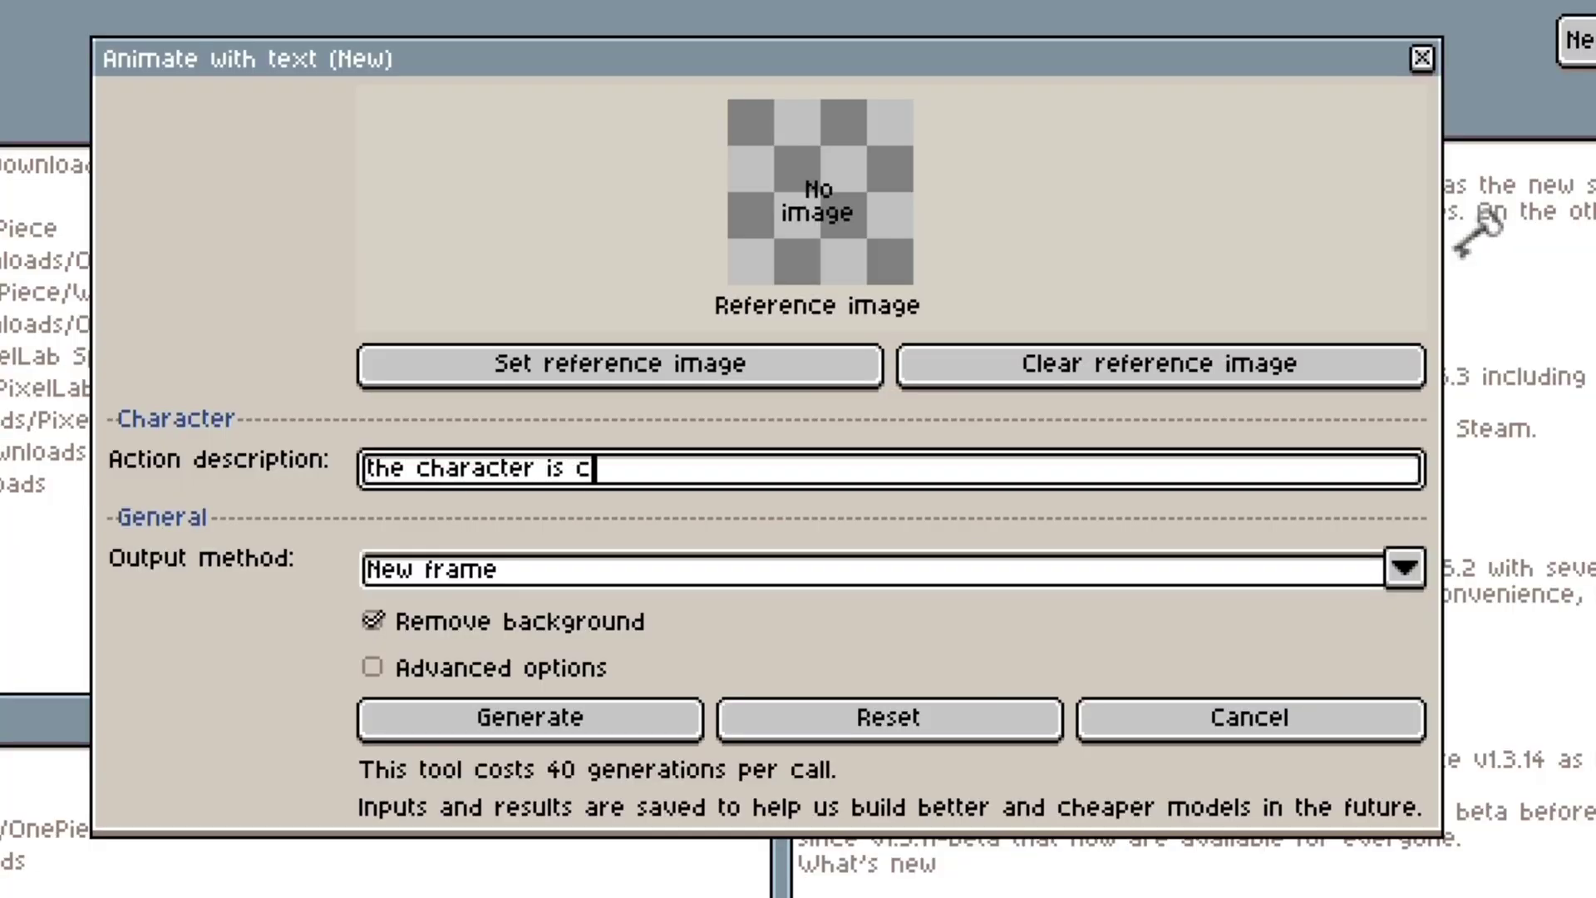
key("ctrl+a")
key("BackSpace")
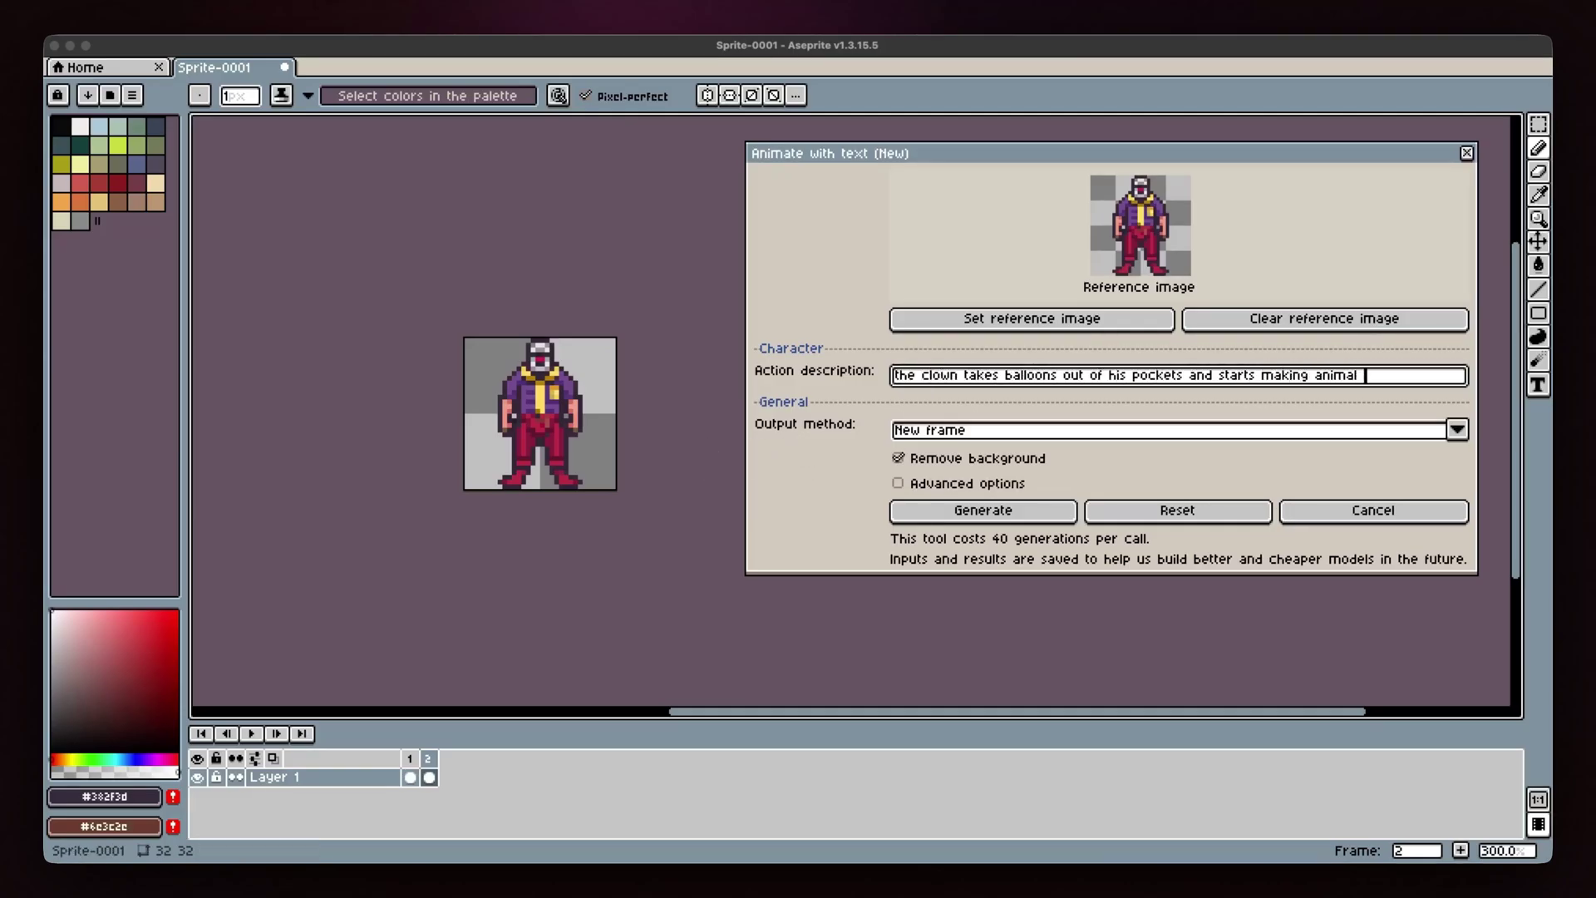
Generate frames of the clown taking balloons out of his pockets
left_click(963, 507)
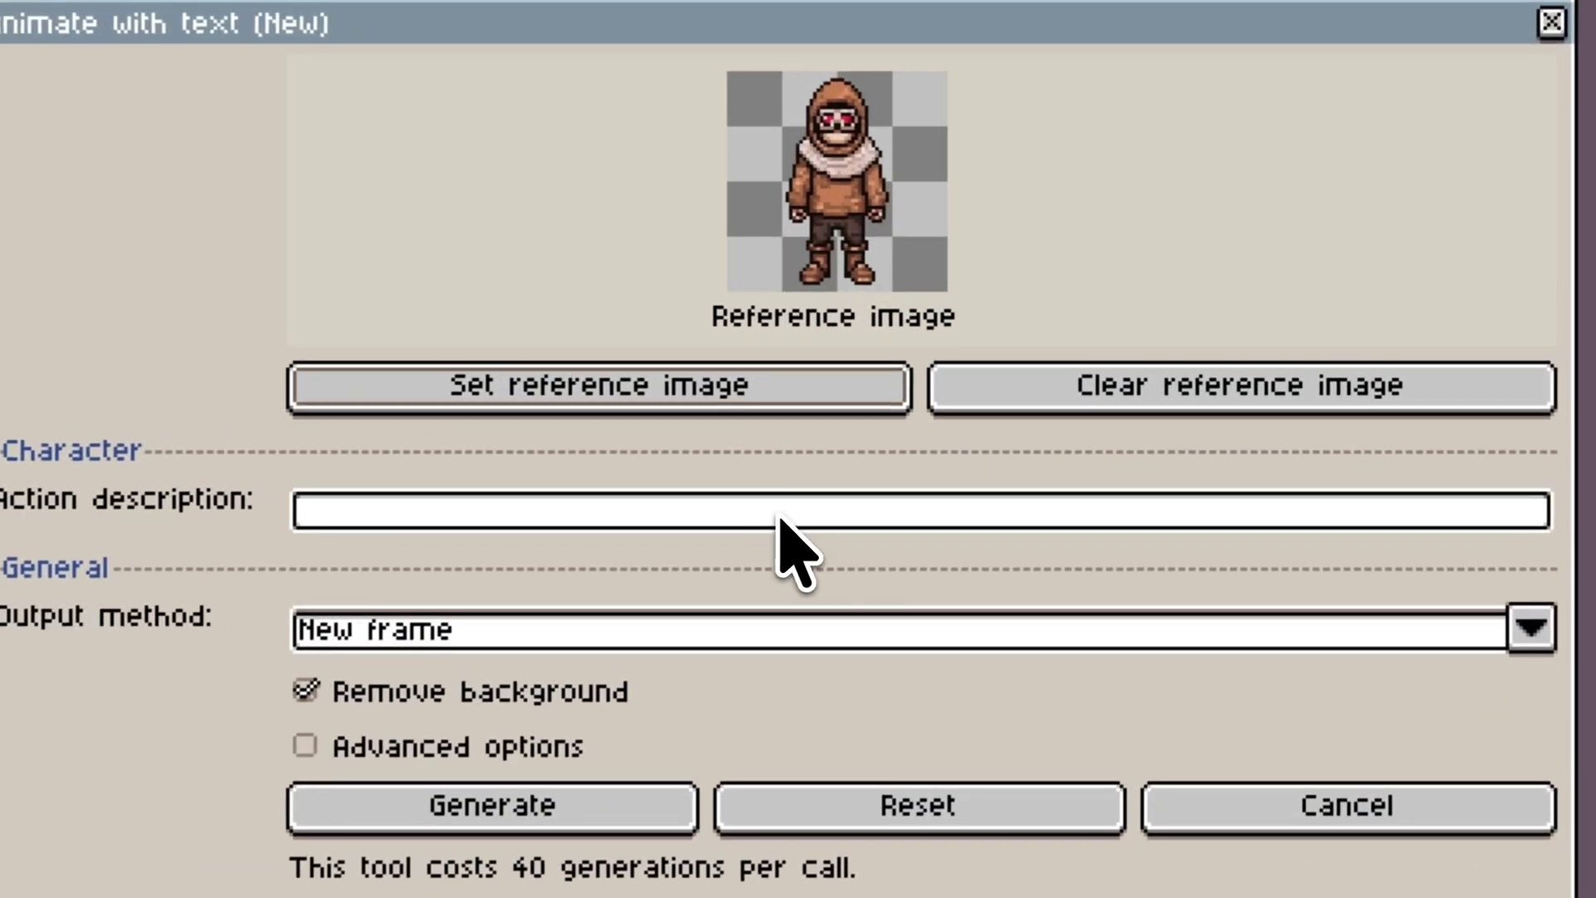
Describe the red-goggled hooded character unfolding and reading a crinkling paper map, then generate it
left_click(779, 518)
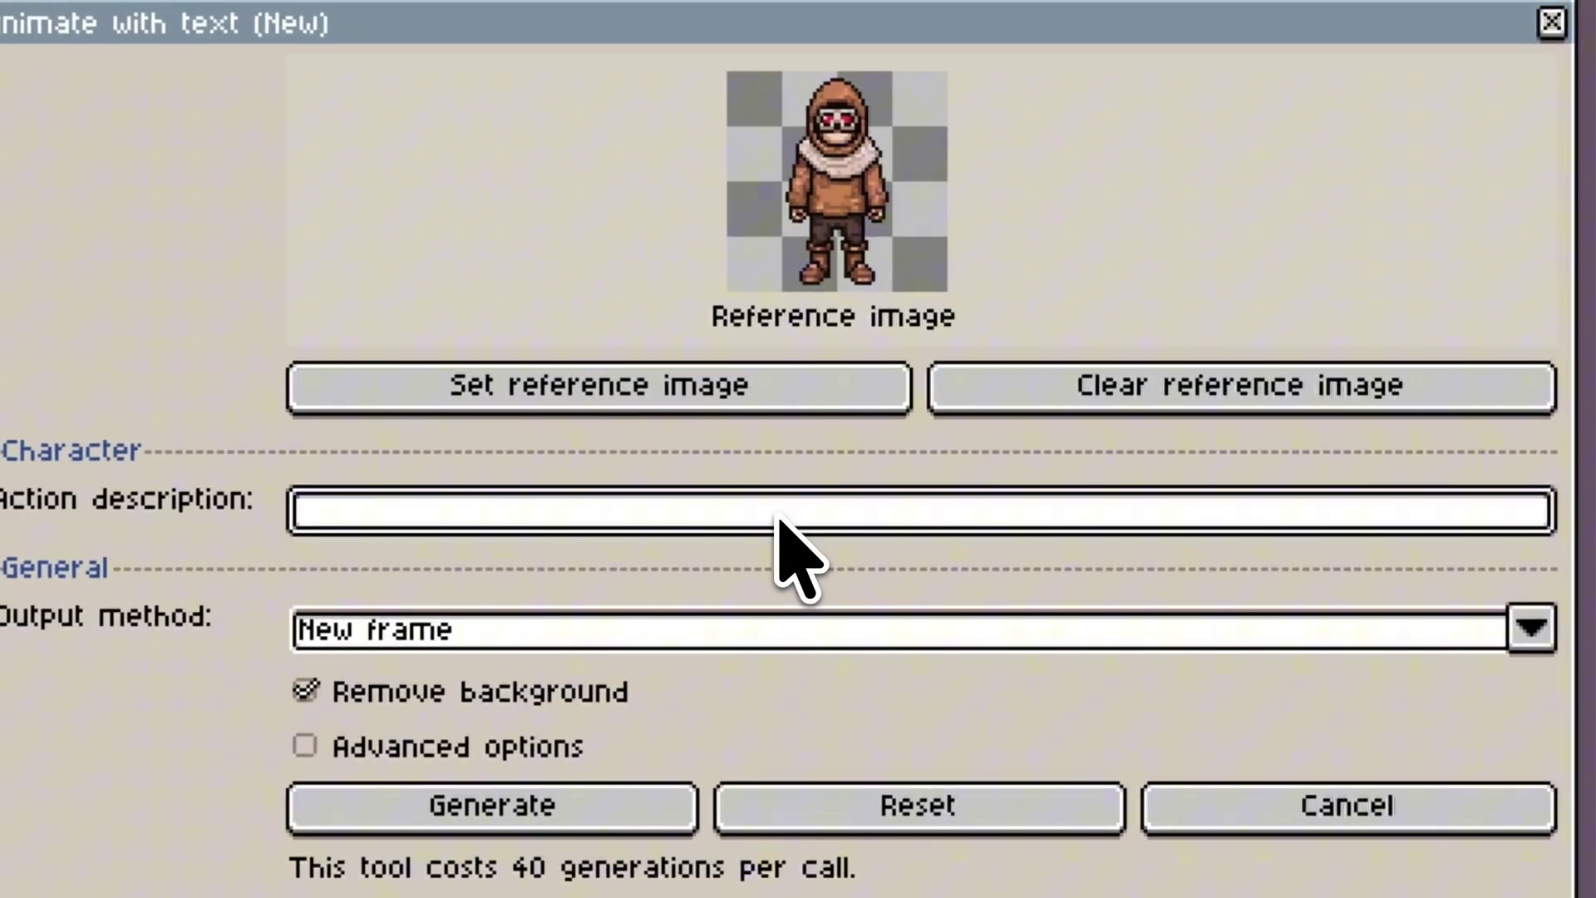
type("the charac")
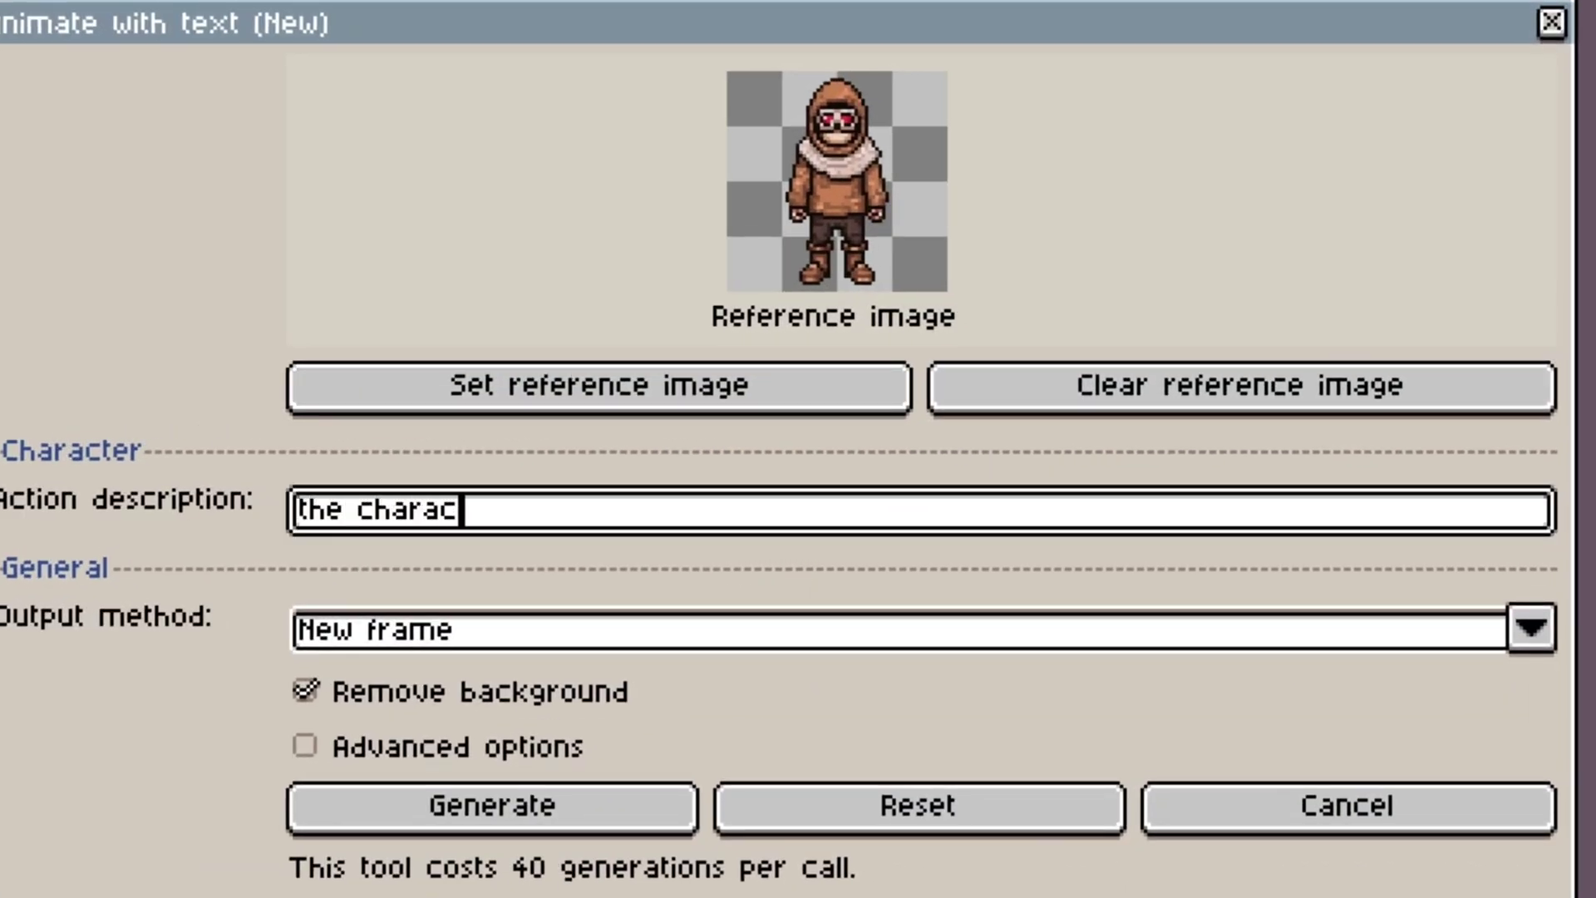
type(" red googles unfolds a large paper map")
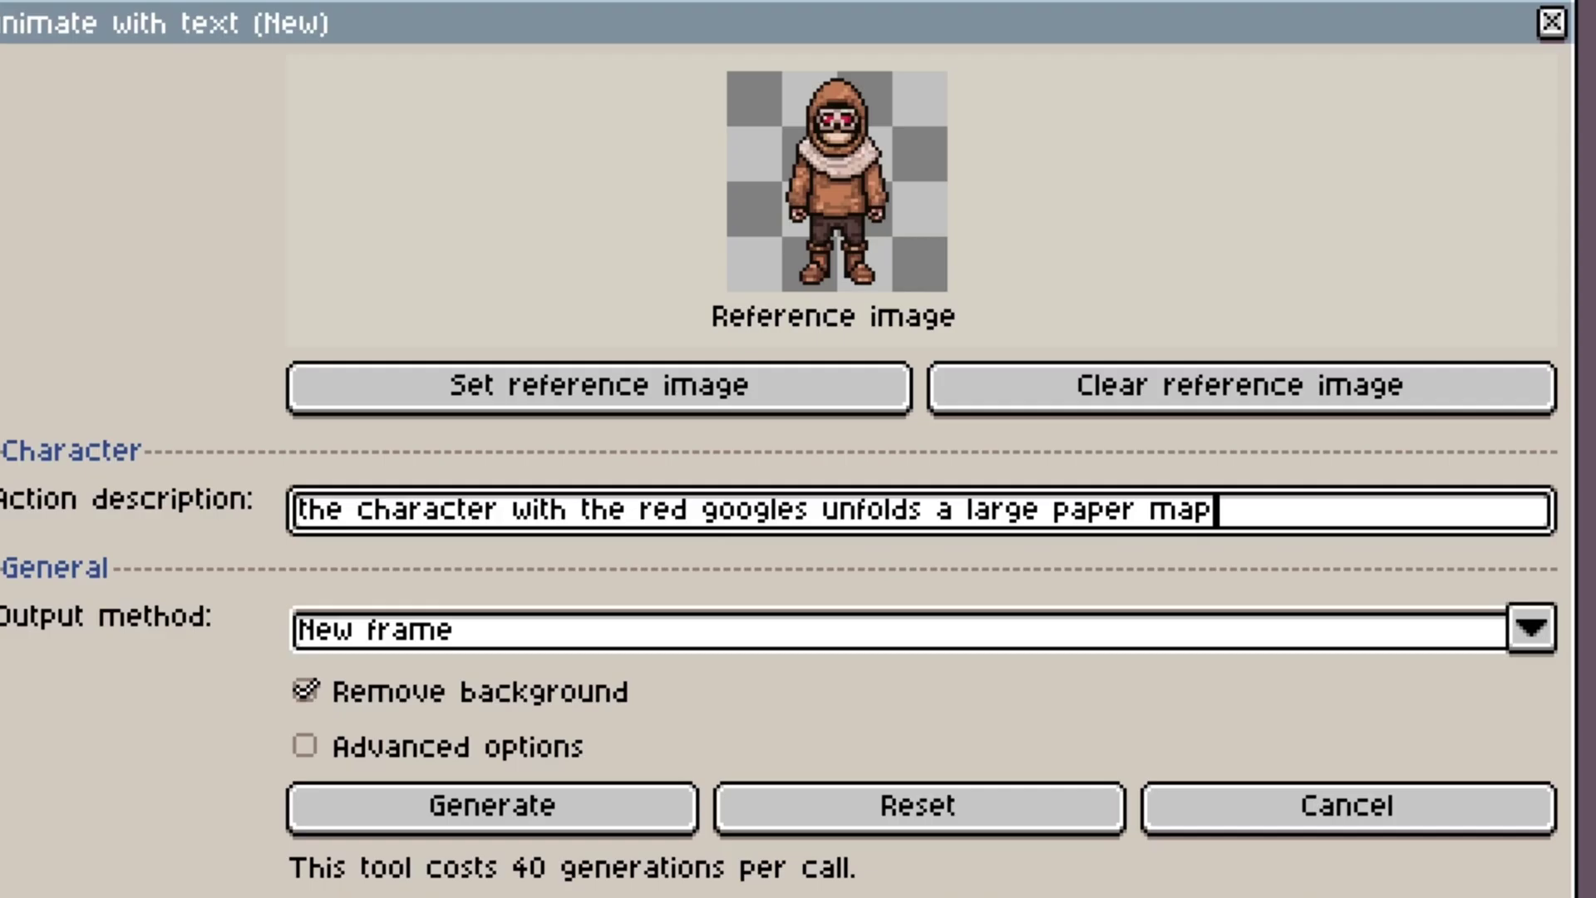
type("n, reading, pape")
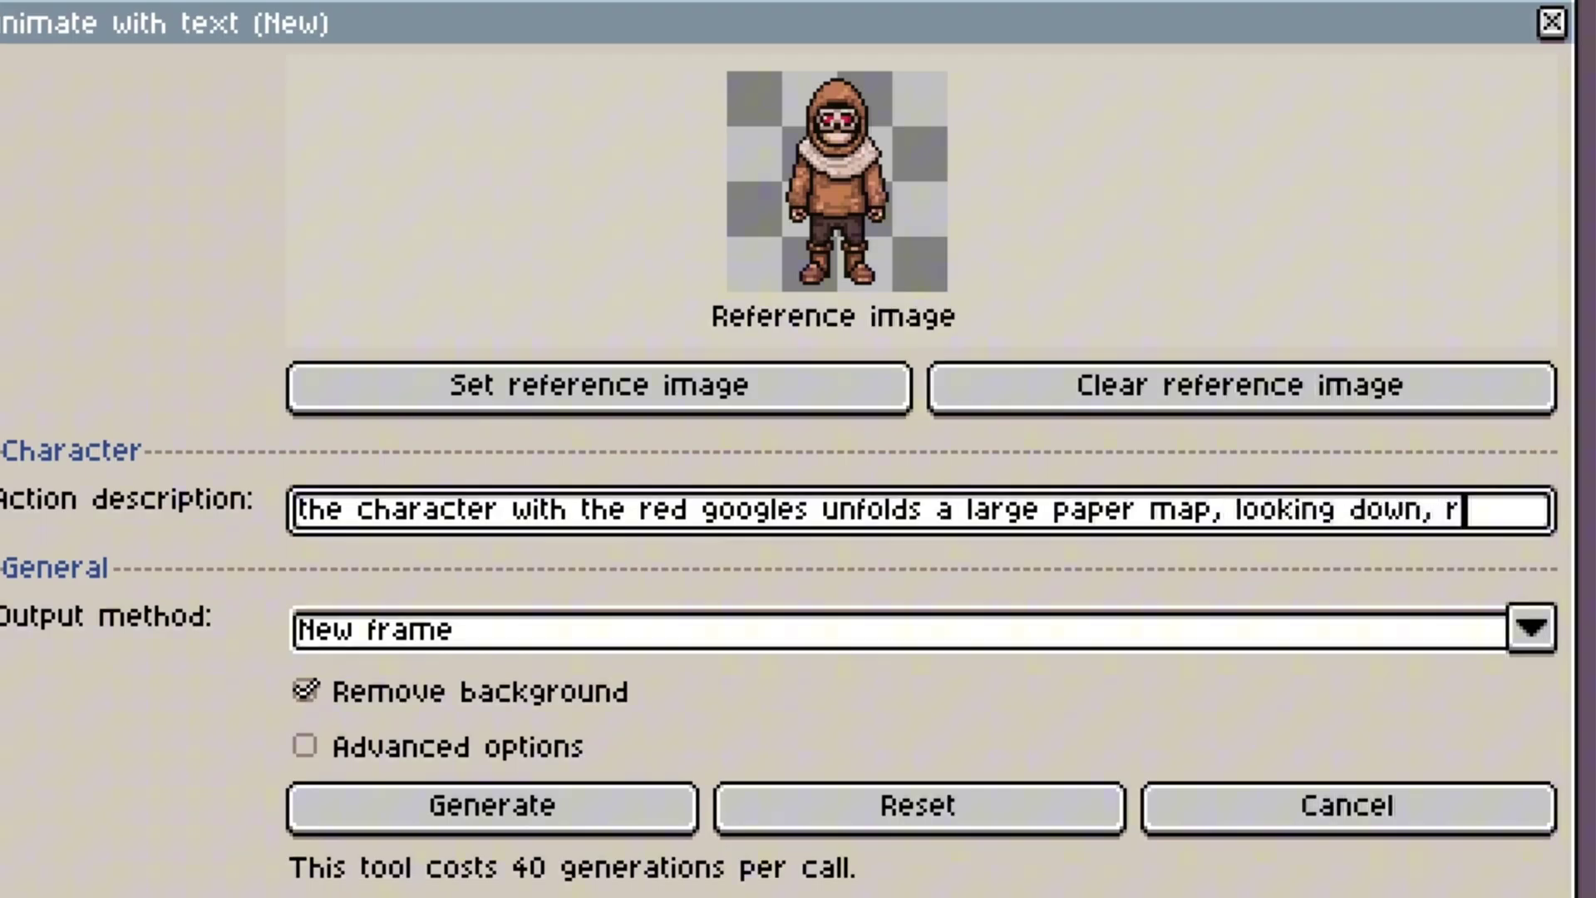
type("r crinkling")
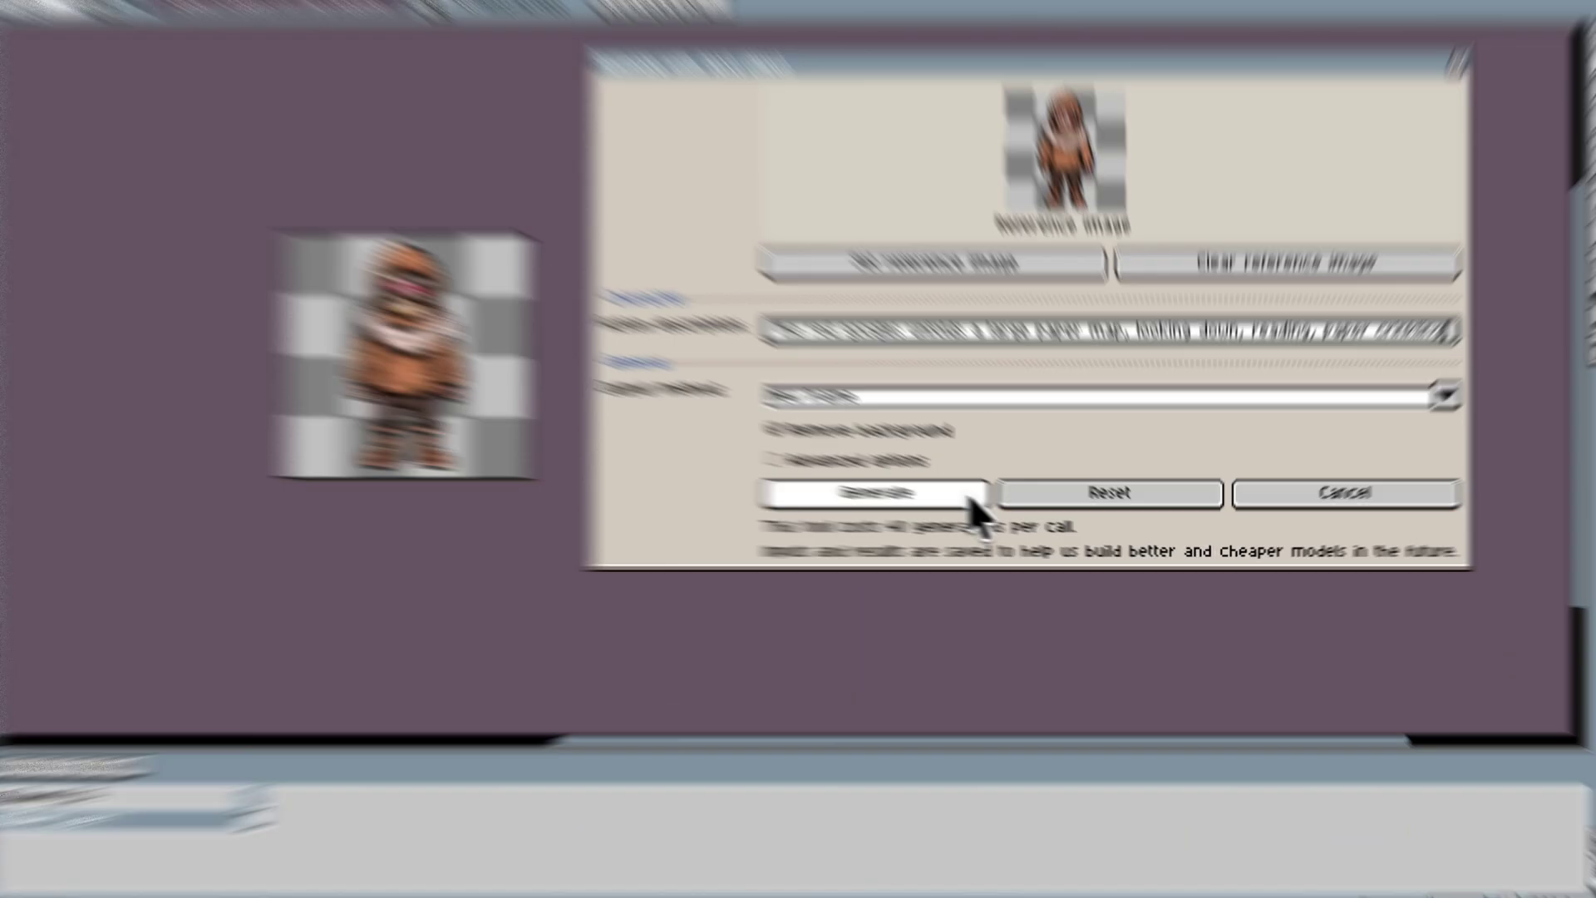
left_click(998, 509)
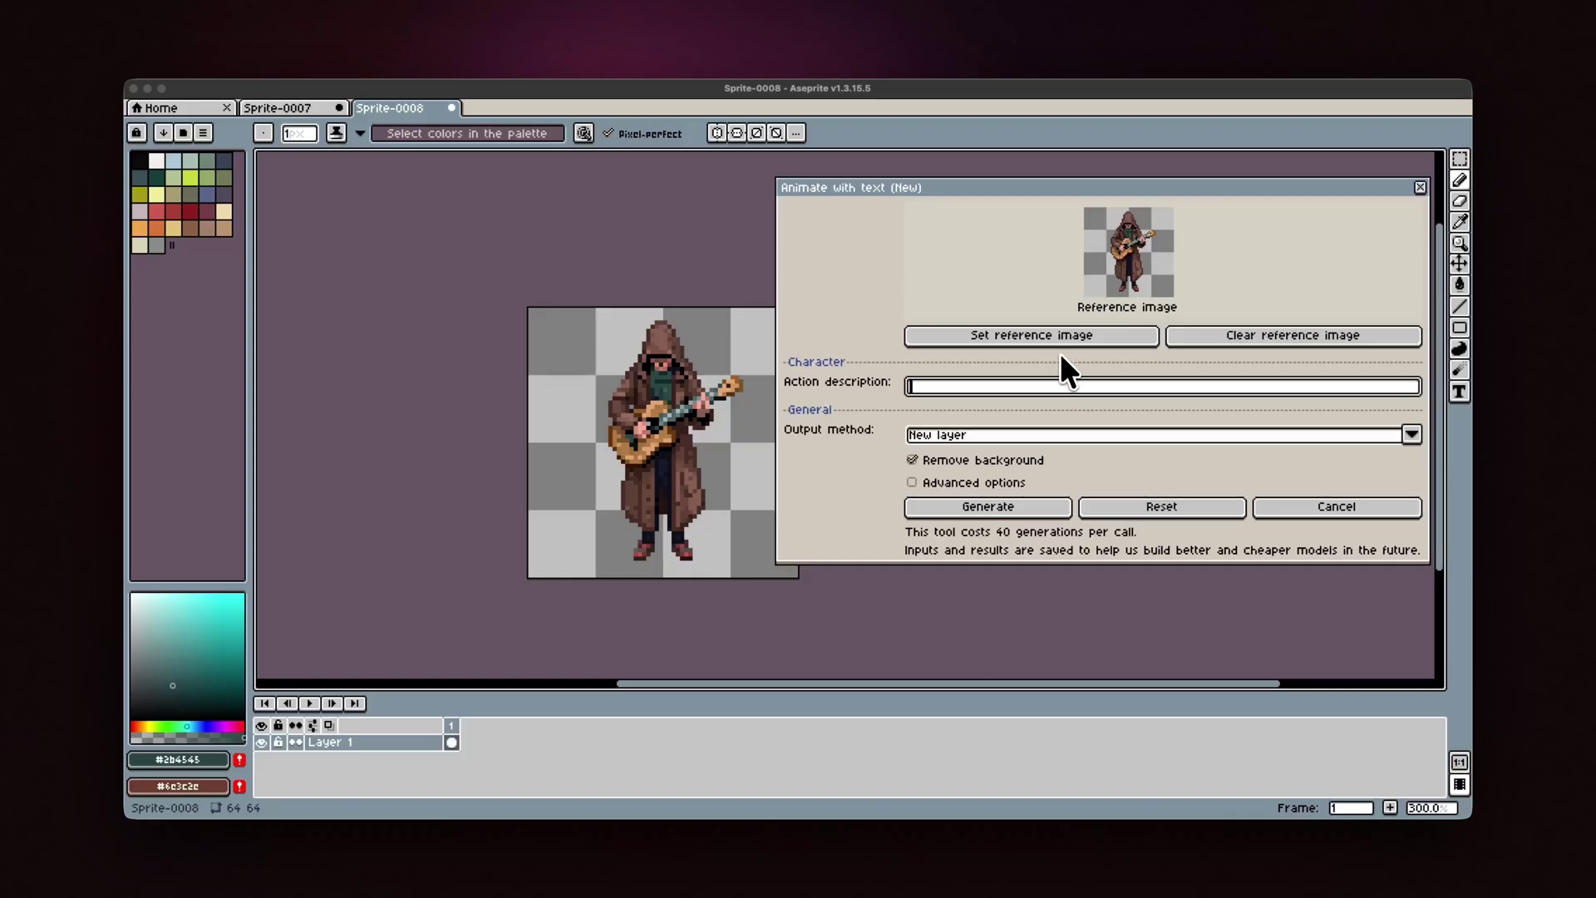
Describe the man moving his arms playing guitar and bopping his head, then play it back
type("the man ")
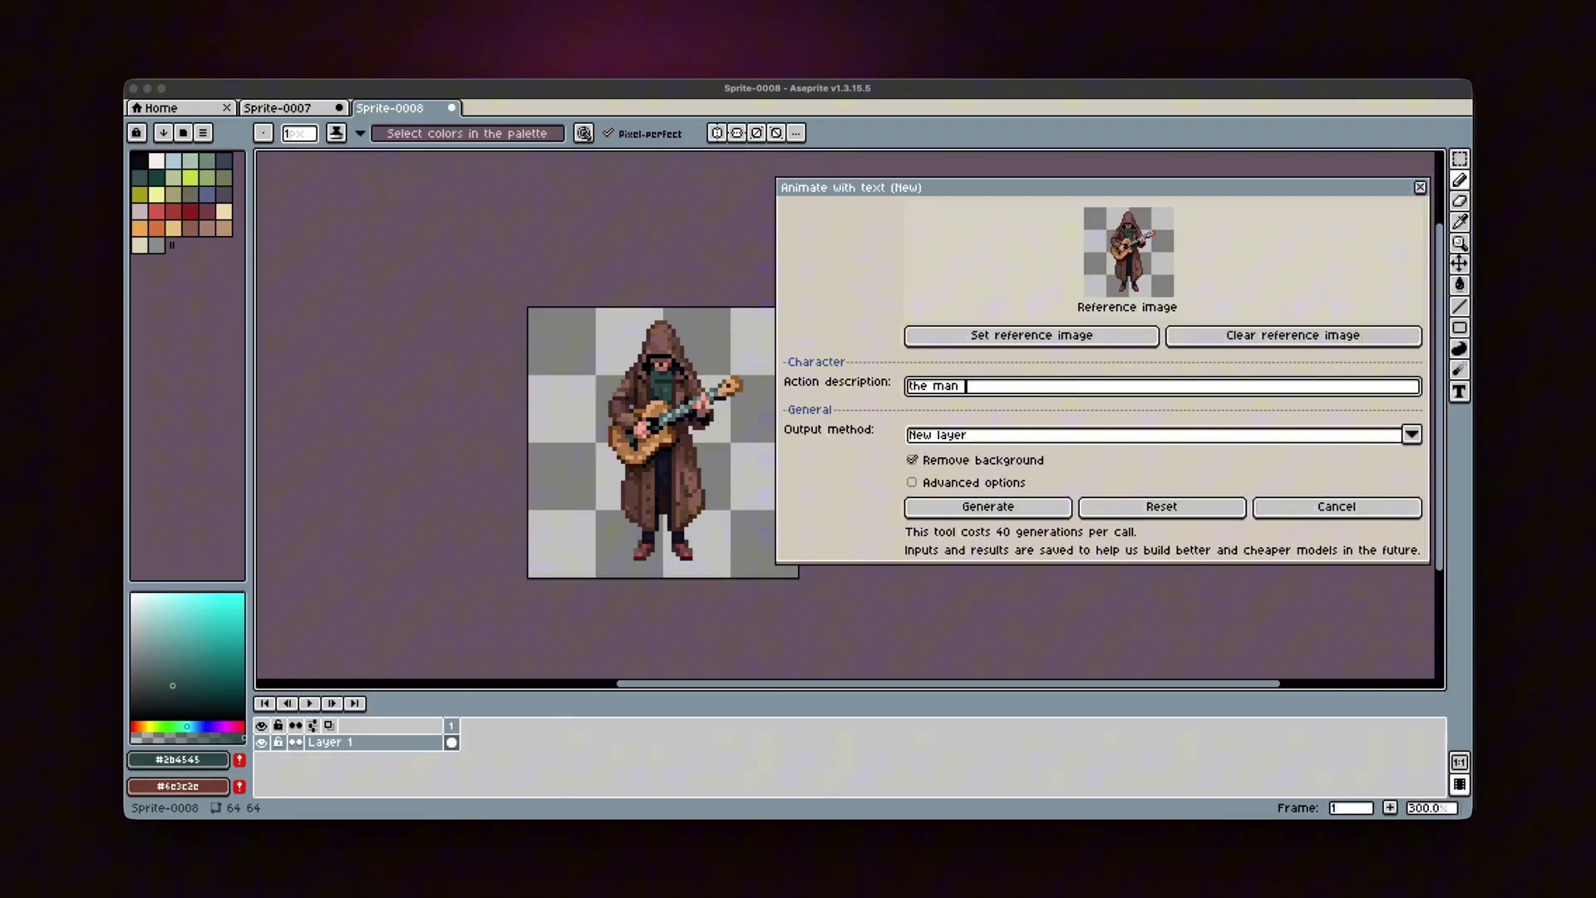
type("moves his arms while he's playing the guitar, he also bops his head t")
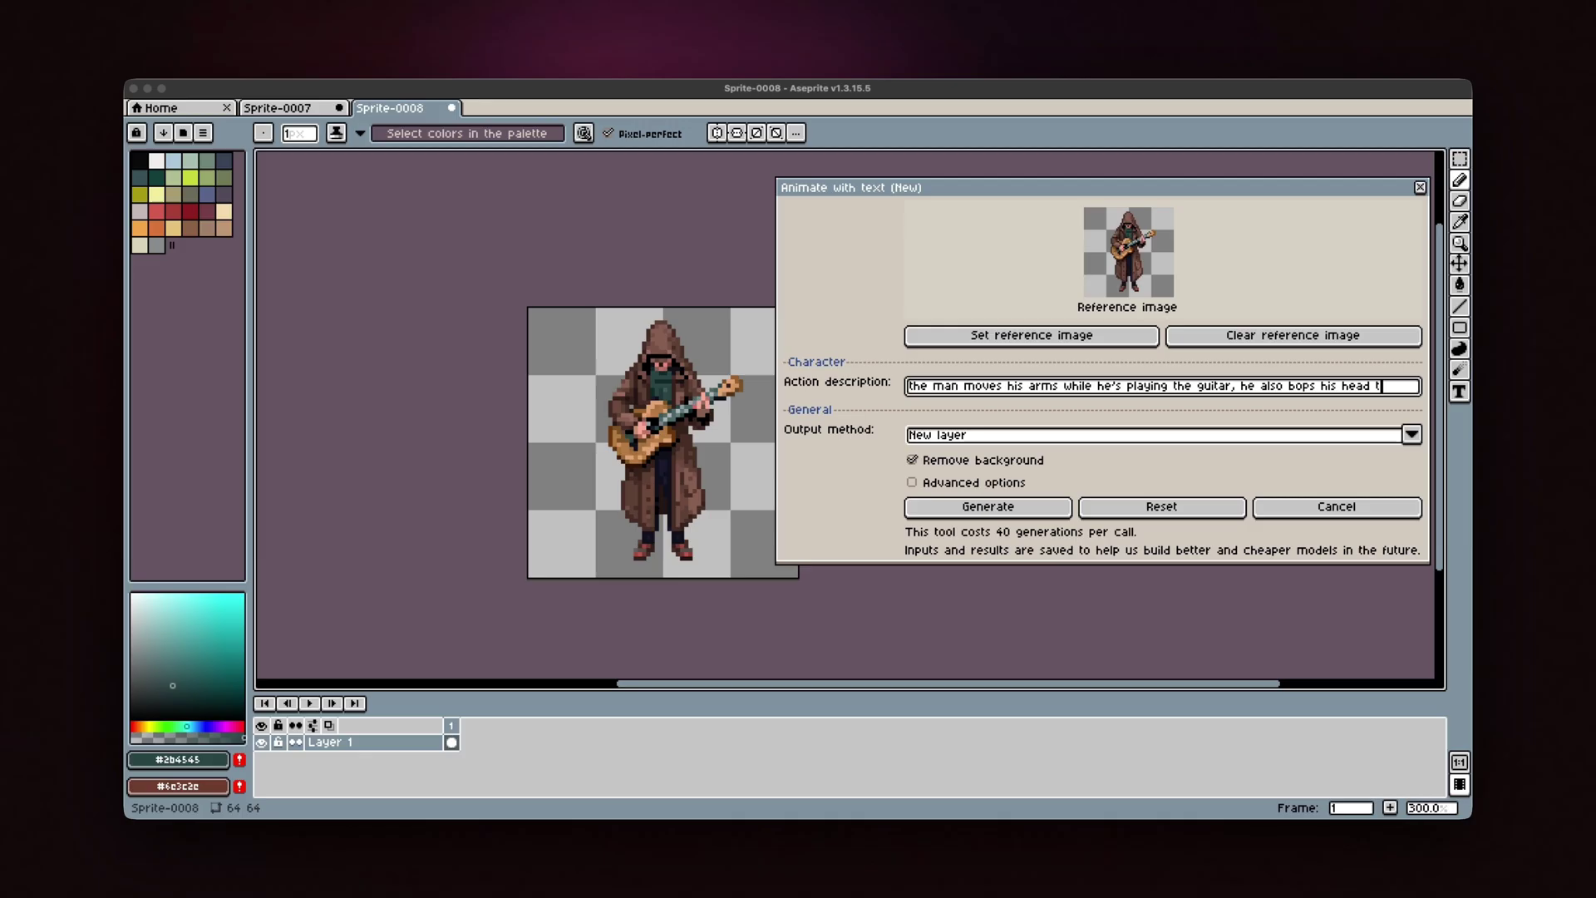
type("o the rhythm of")
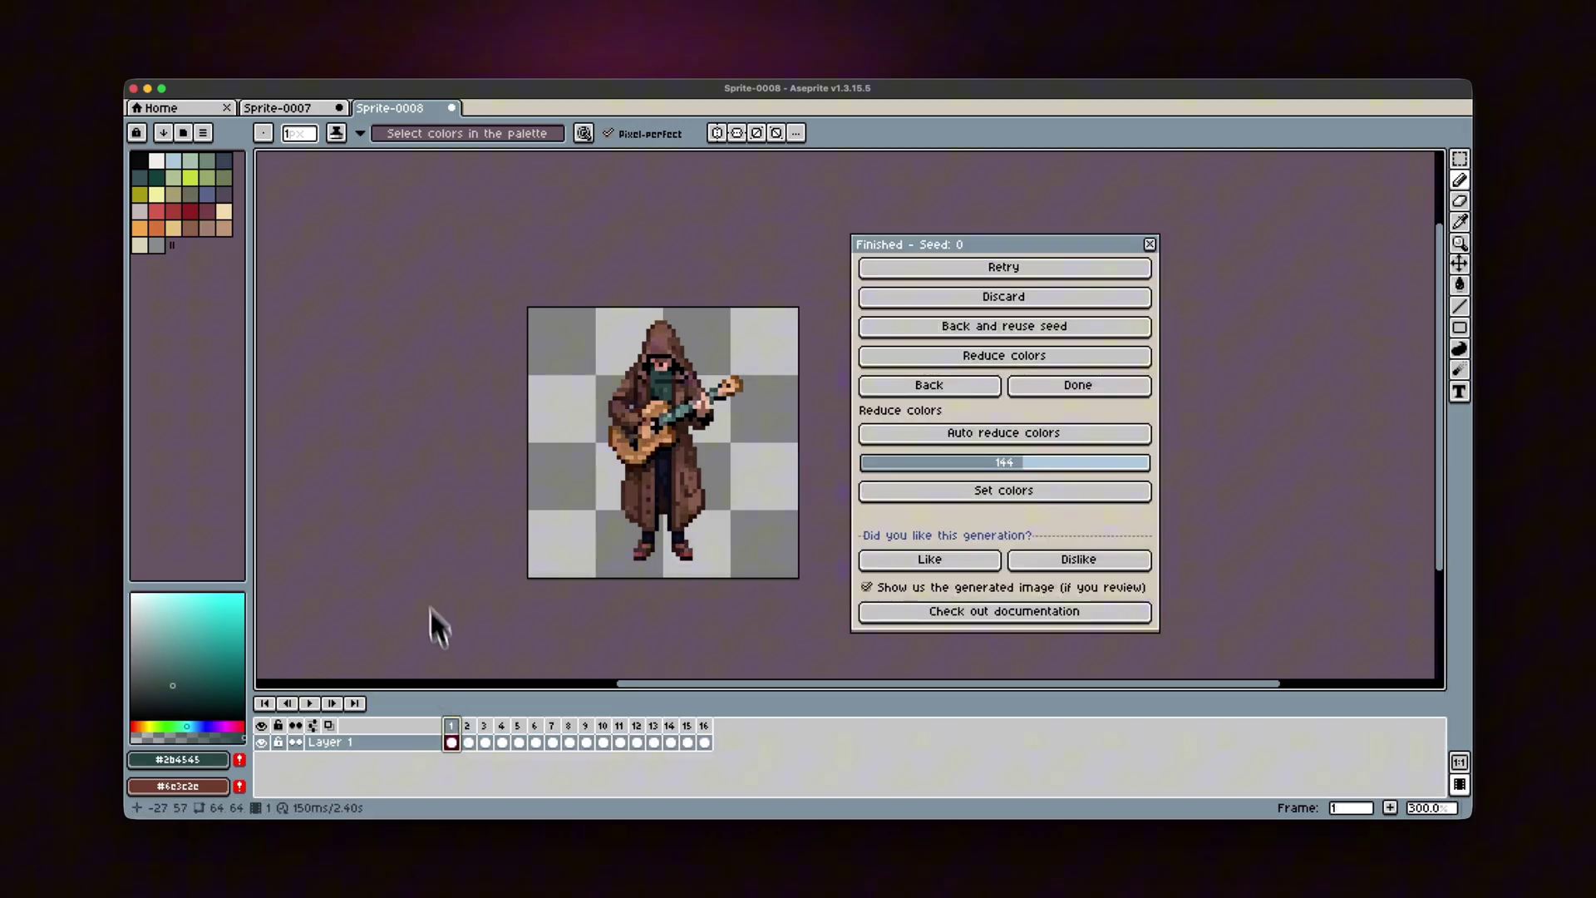
key("Return")
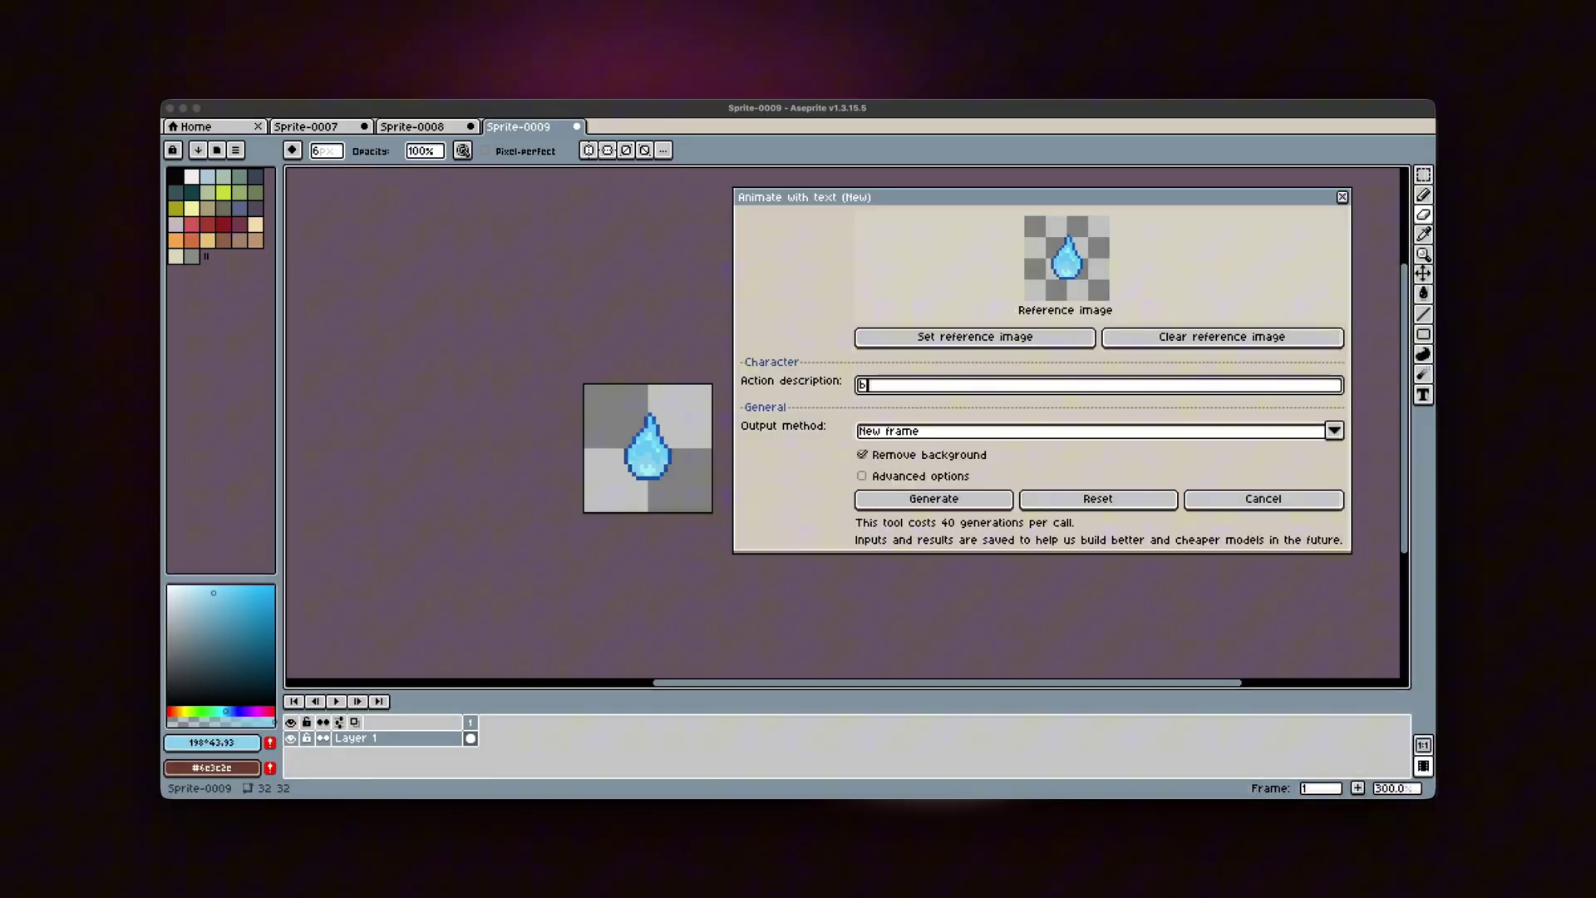
Generate a burning blue fire animation from the water-drop sprite
type("lue fire burning, swirling flames, magic energy")
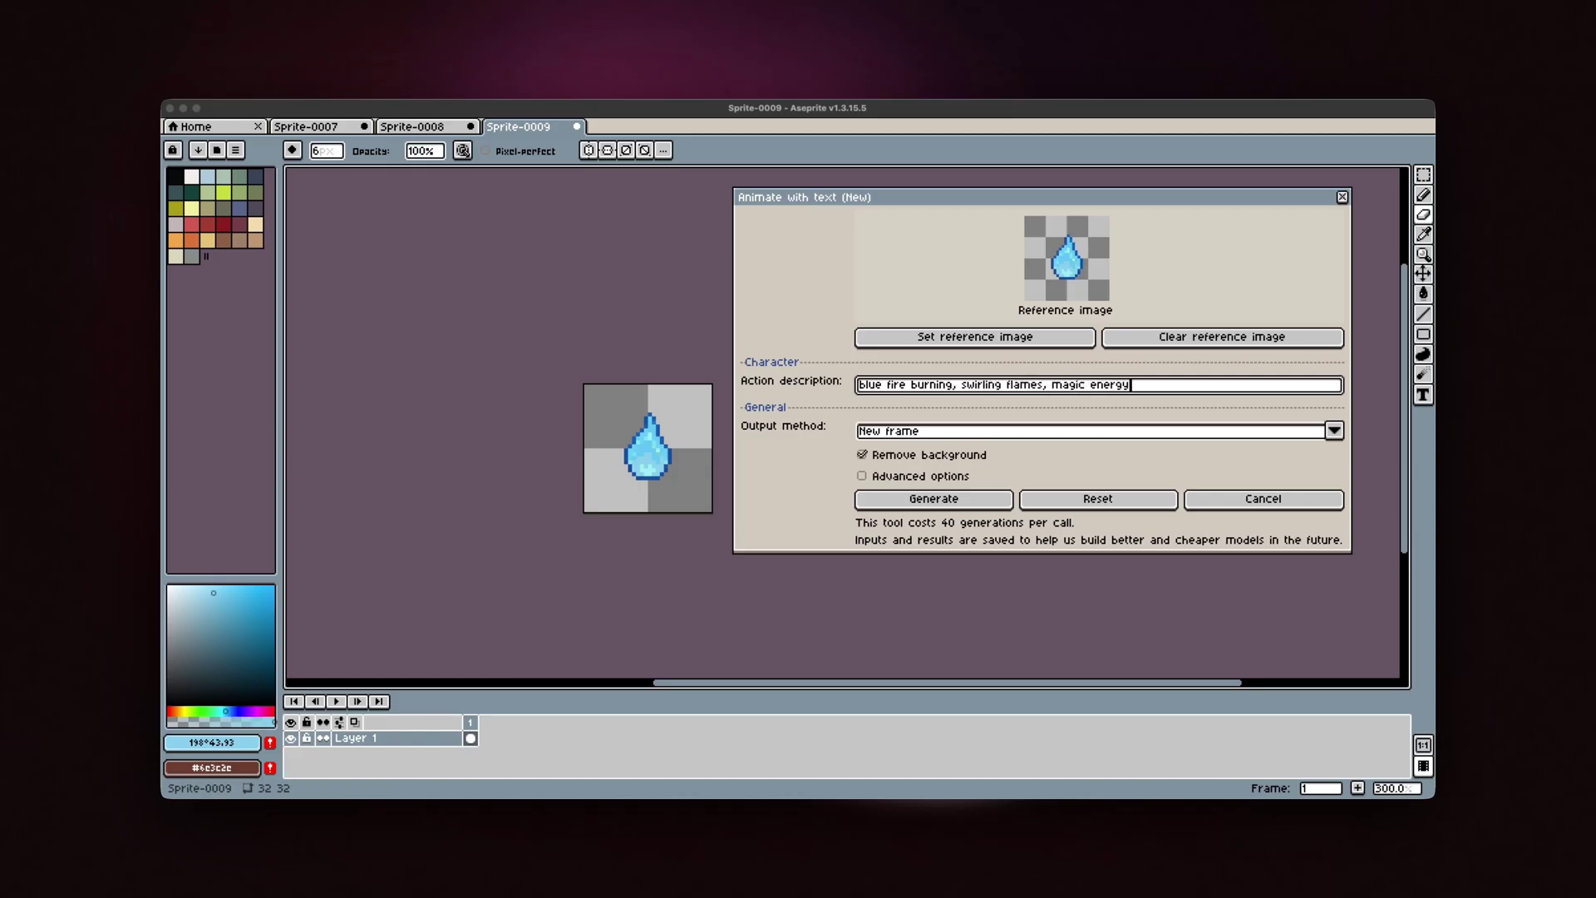
left_click(984, 502)
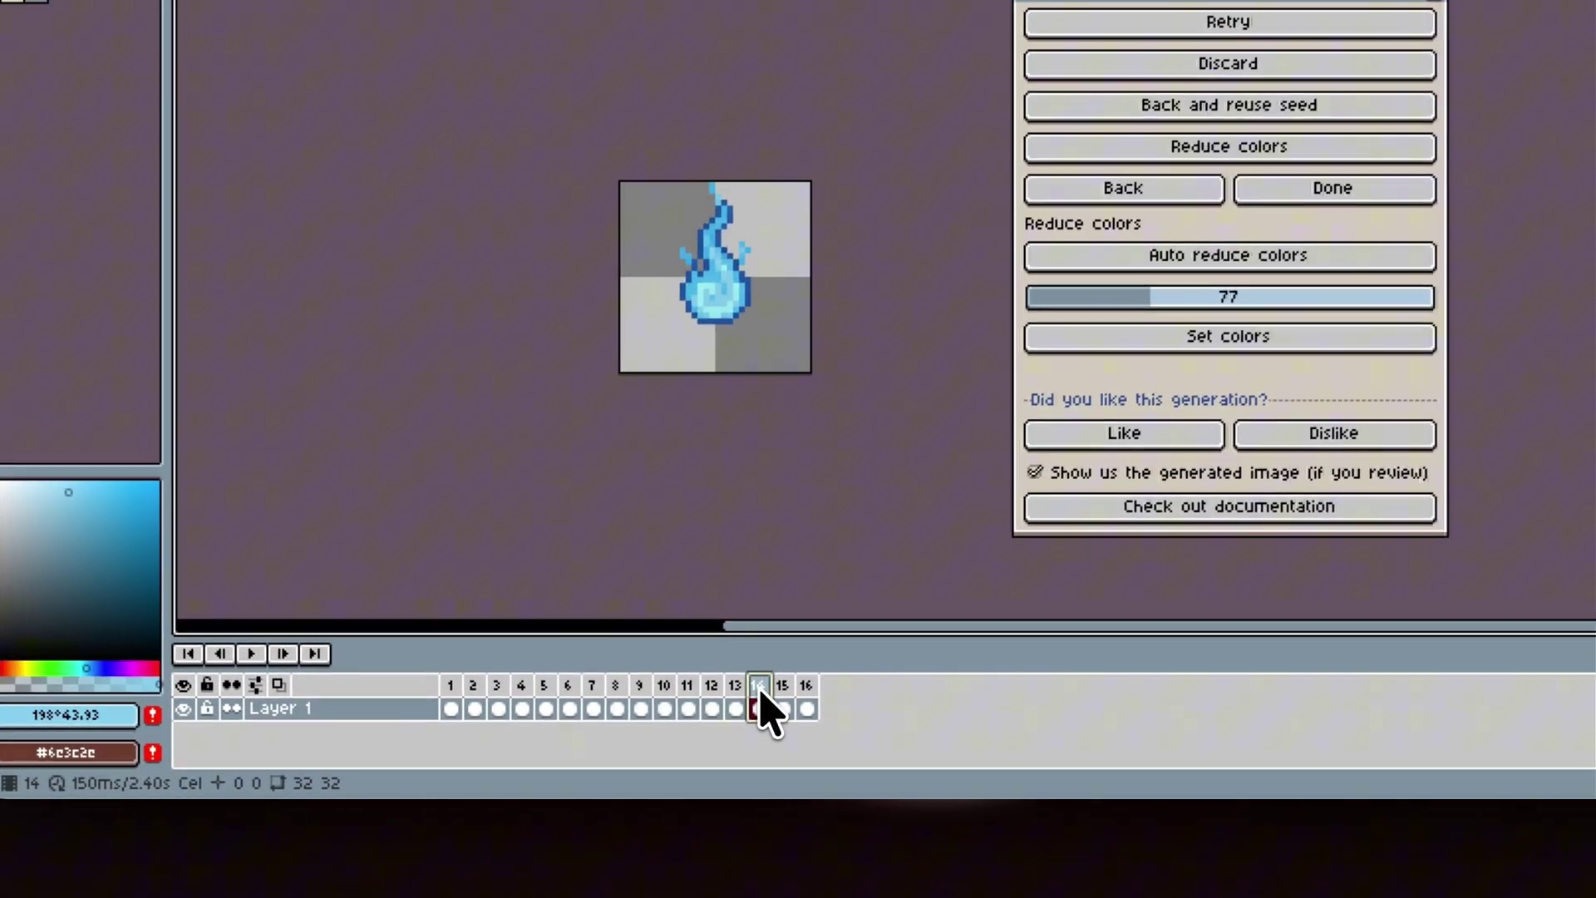
left_click(692, 722)
Delete the unwanted flame frames, including frame 9, and play the trimmed 13-frame animation
left_click(805, 705)
middle_click(808, 684)
left_click(766, 683)
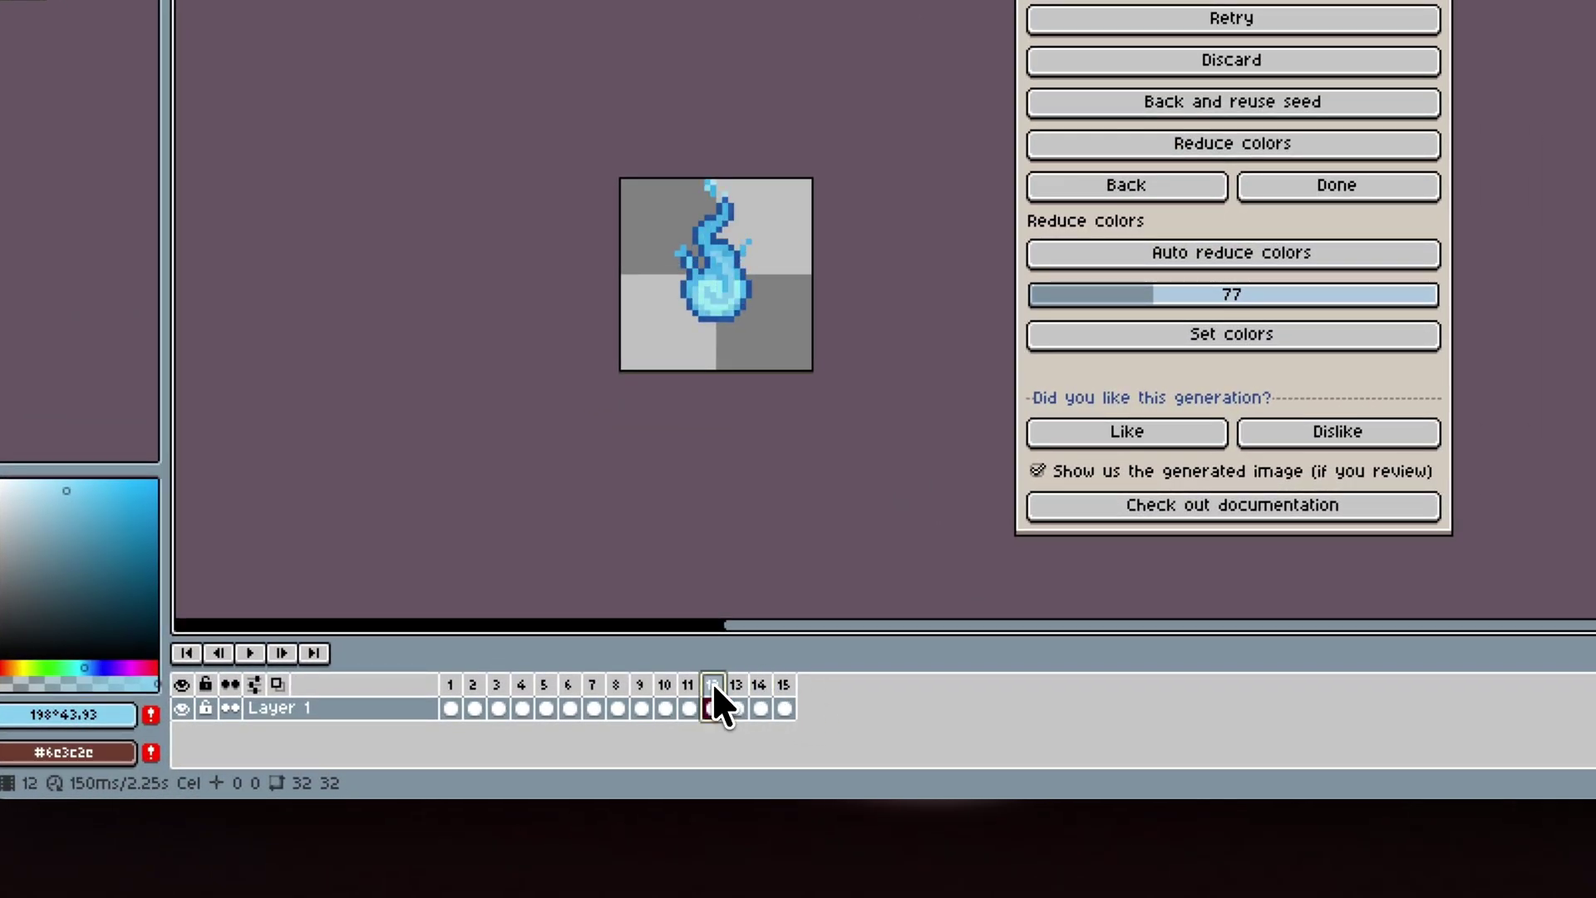
key("Left")
key("Left")
key("Left")
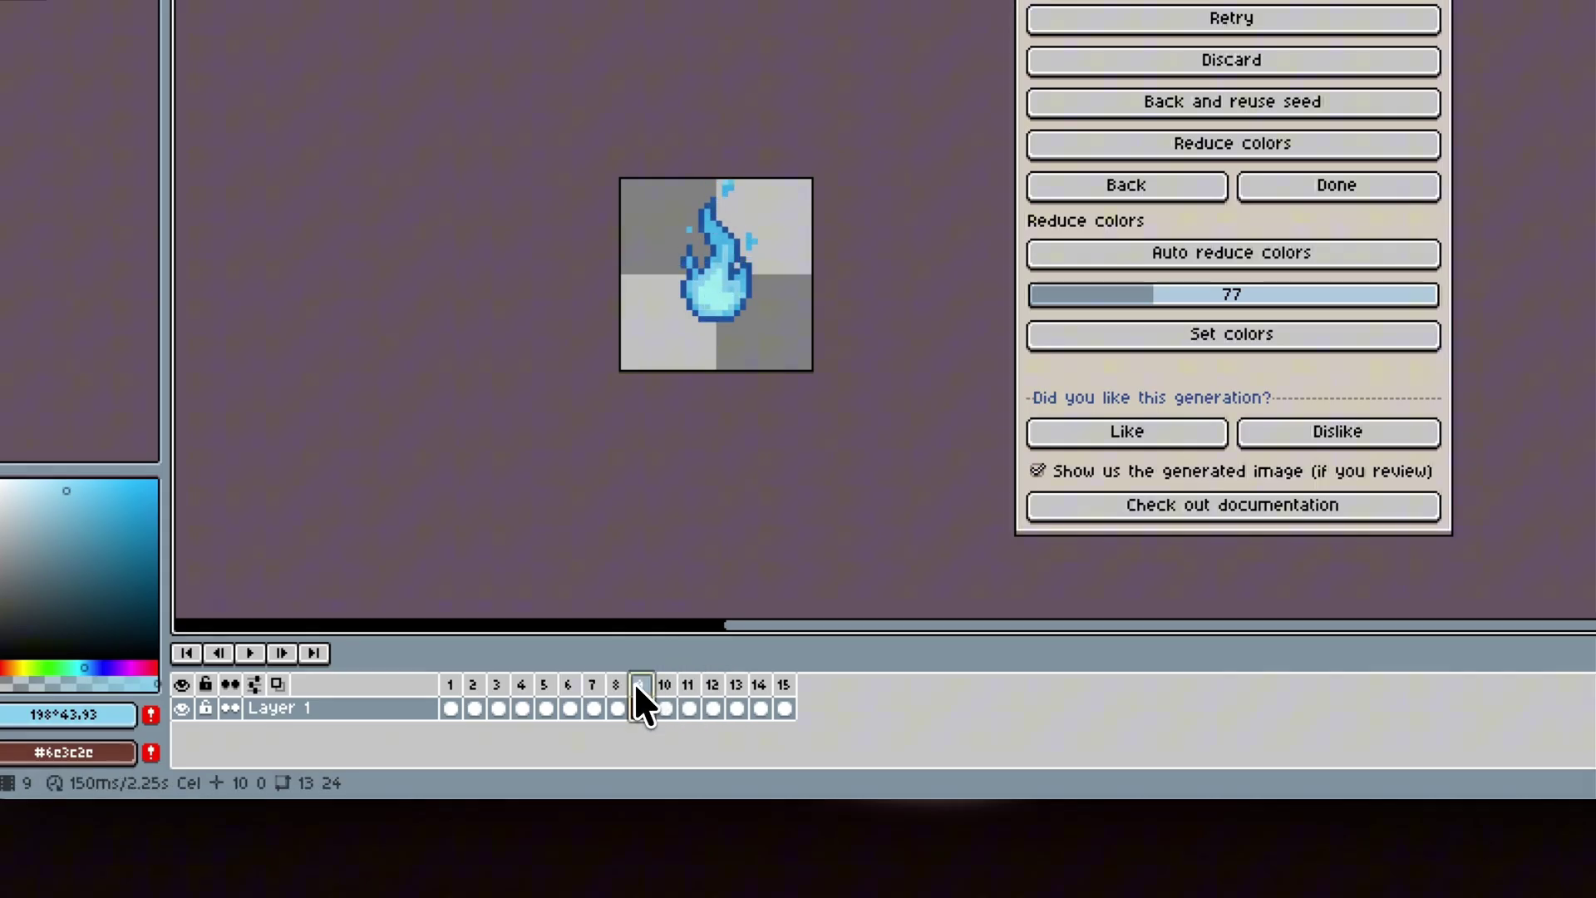
middle_click(640, 685)
key("Left")
key("Left")
key("Left")
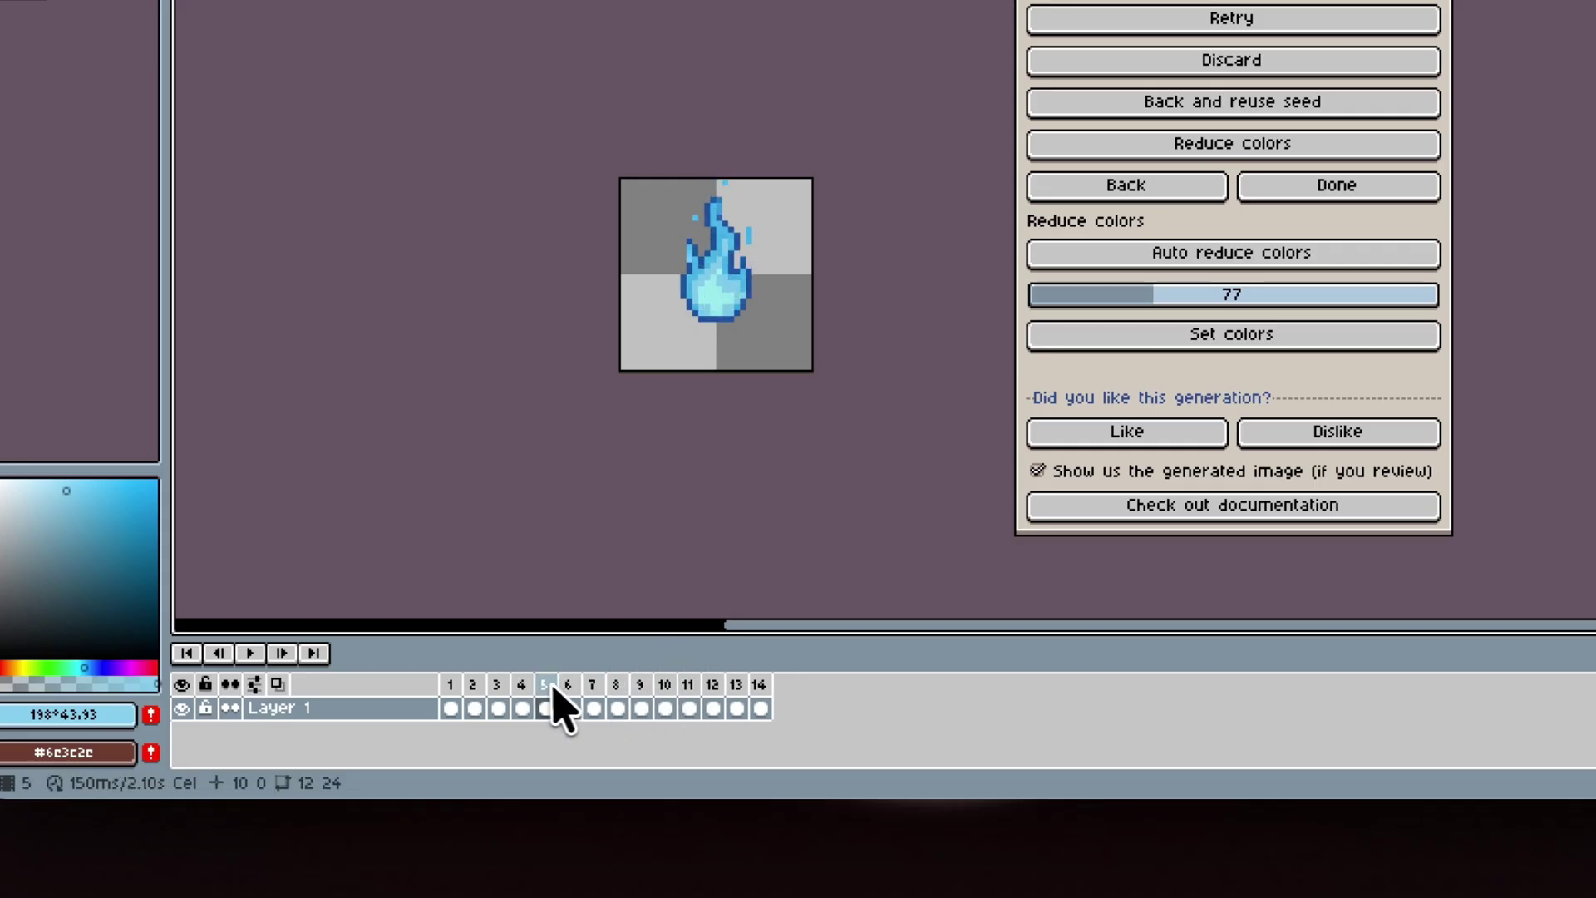
key("Left")
key("Left")
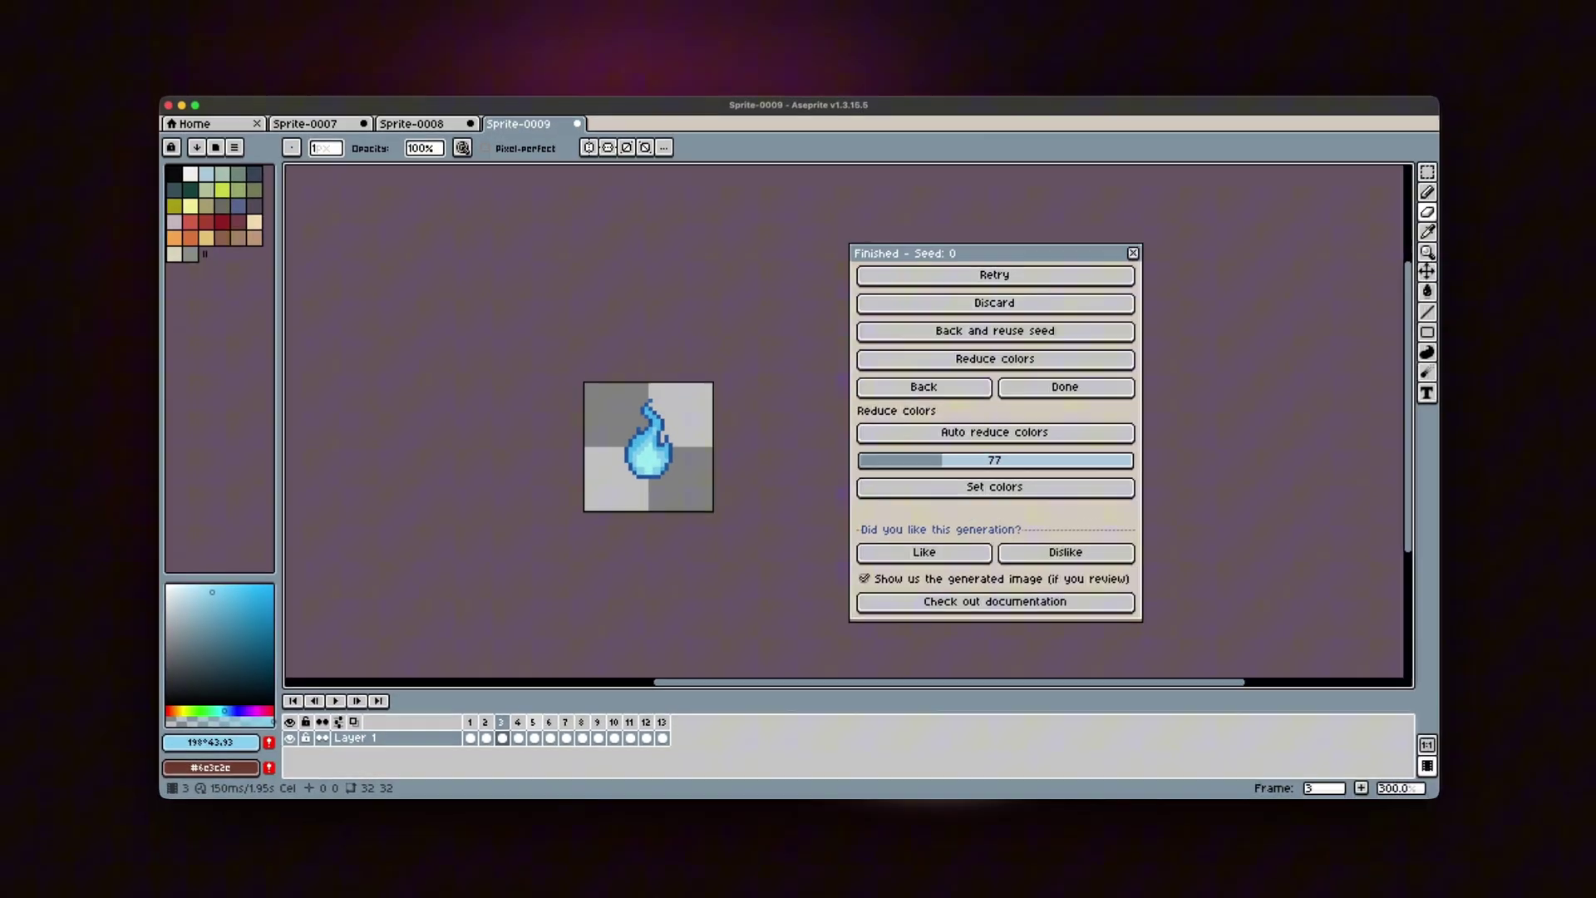
key("Return")
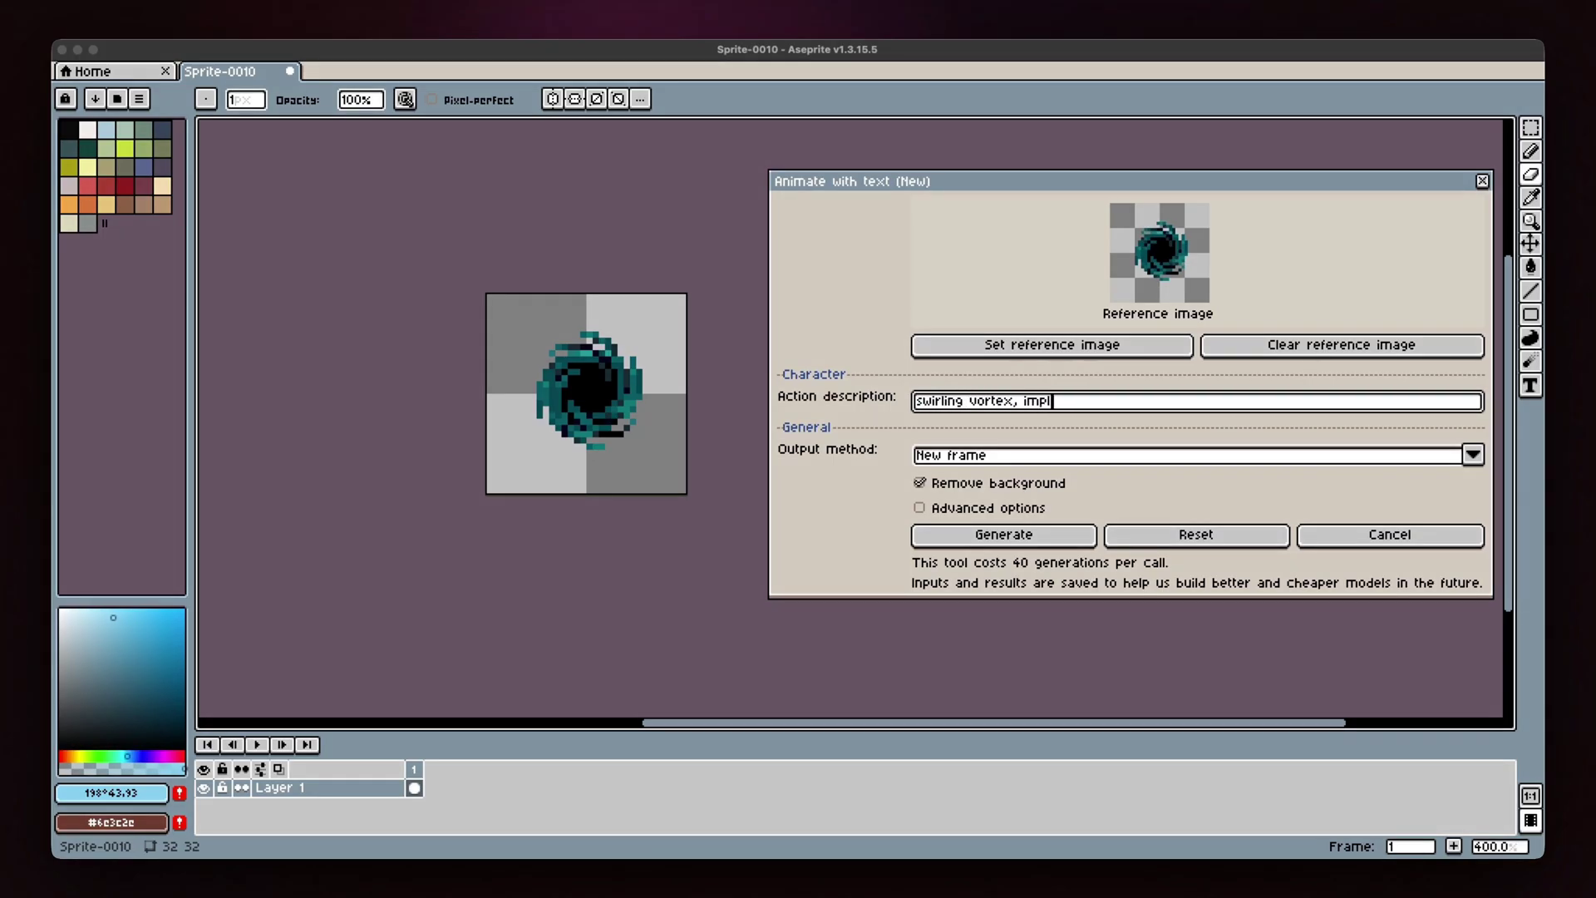
Describe a swirling, imploding vortex with purple magic and moving stars, then generate it
type("magic, stars moving inside")
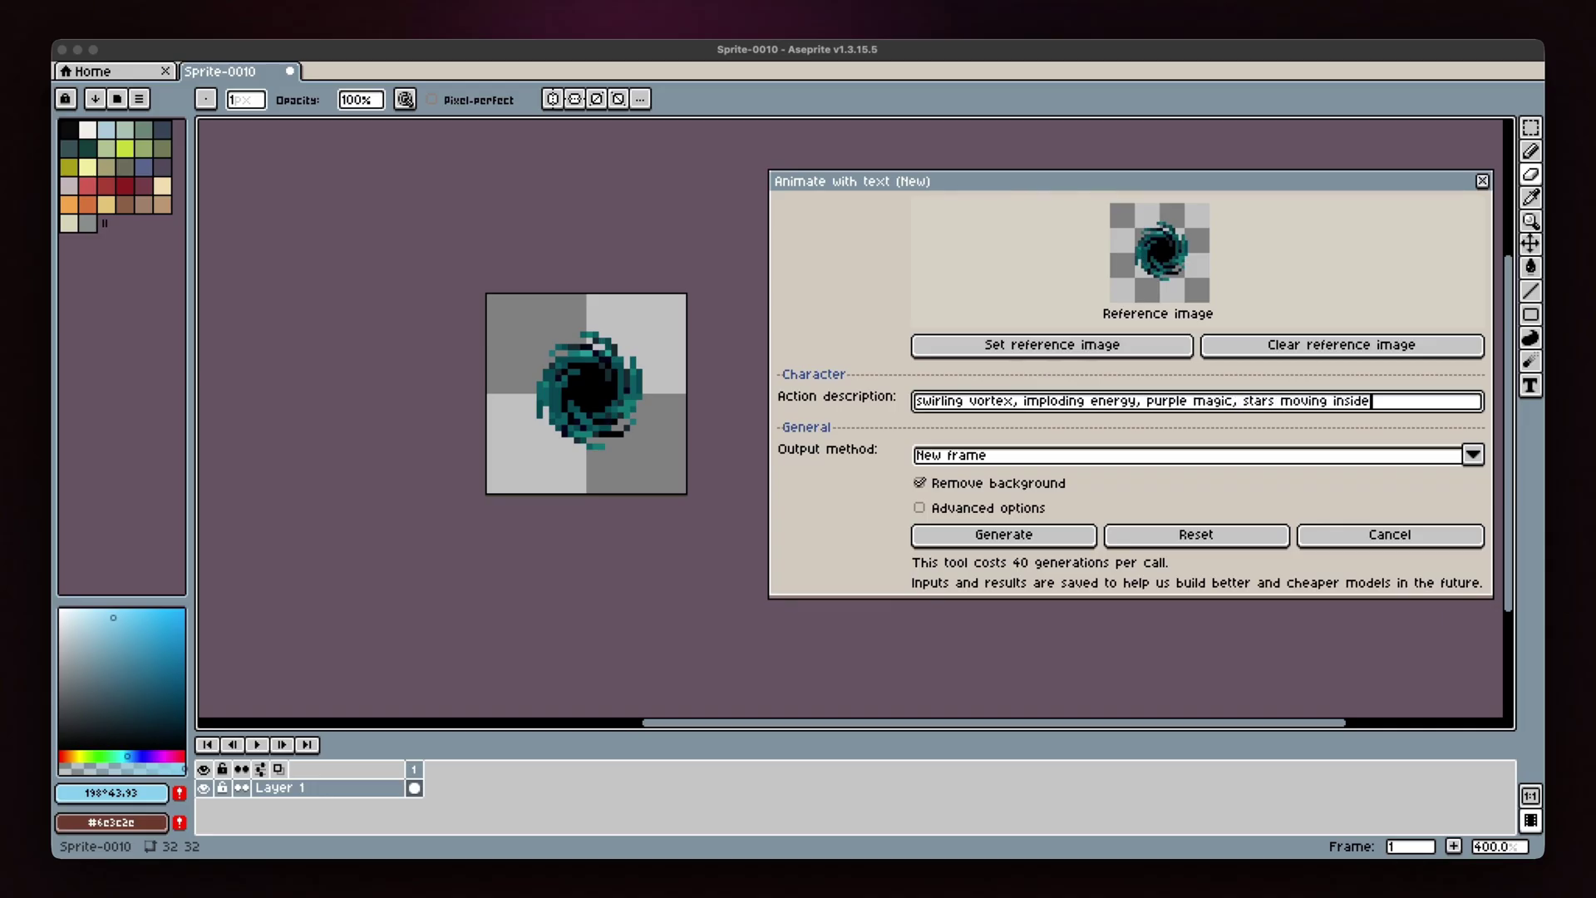
left_click(1002, 534)
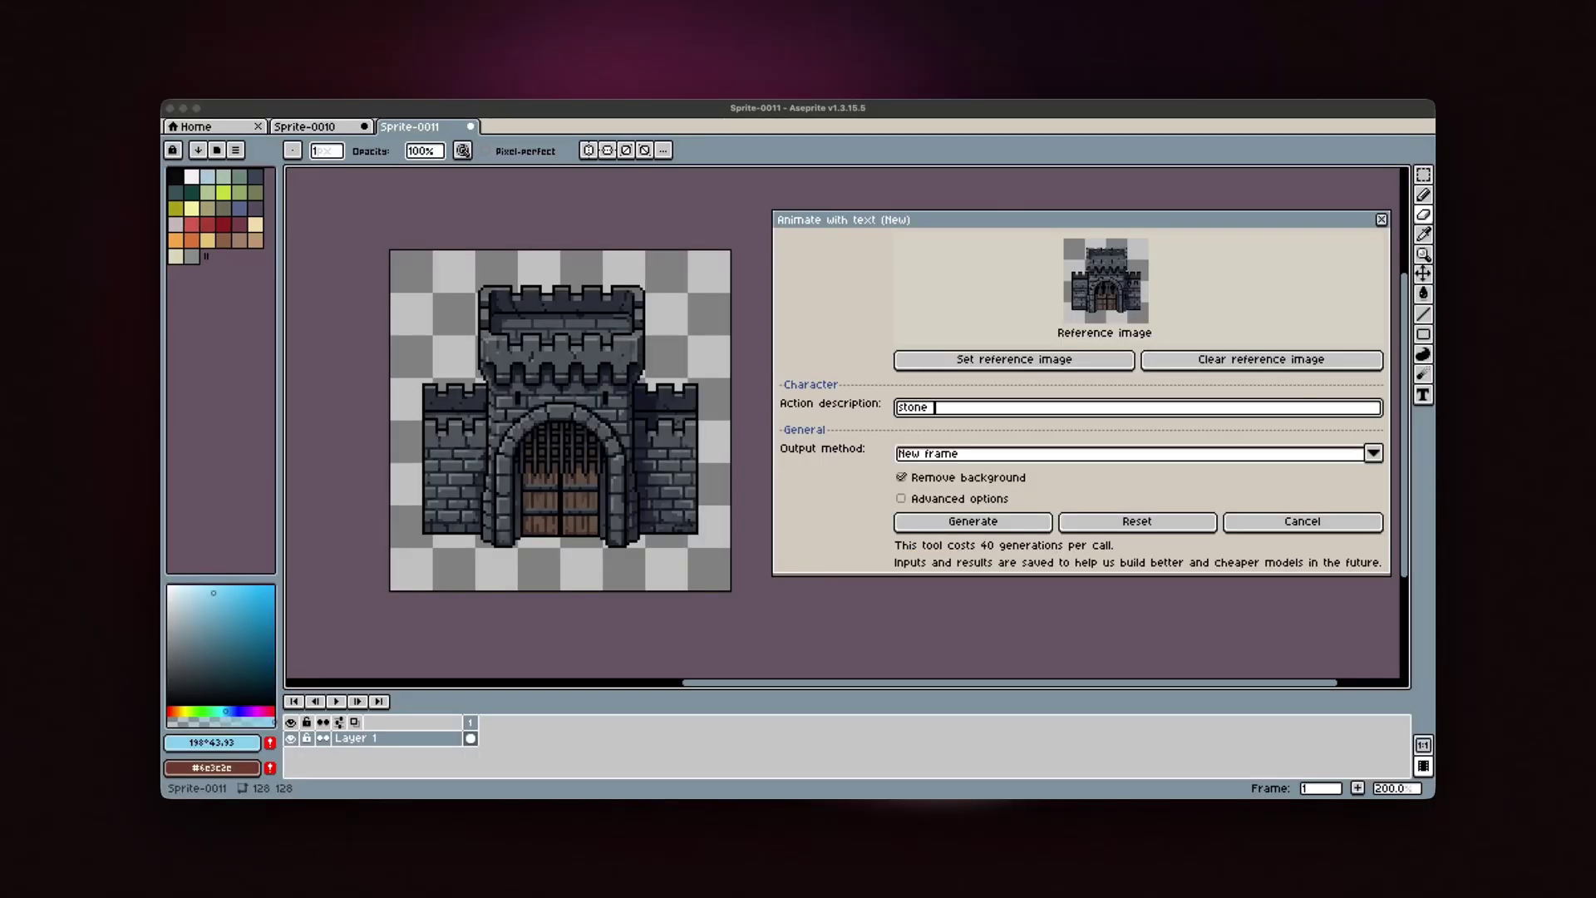
Describe the stone gate rumbling open, generate the 5 frames, and play them
type("te rumbling, sliding upwards, opening, dust falling")
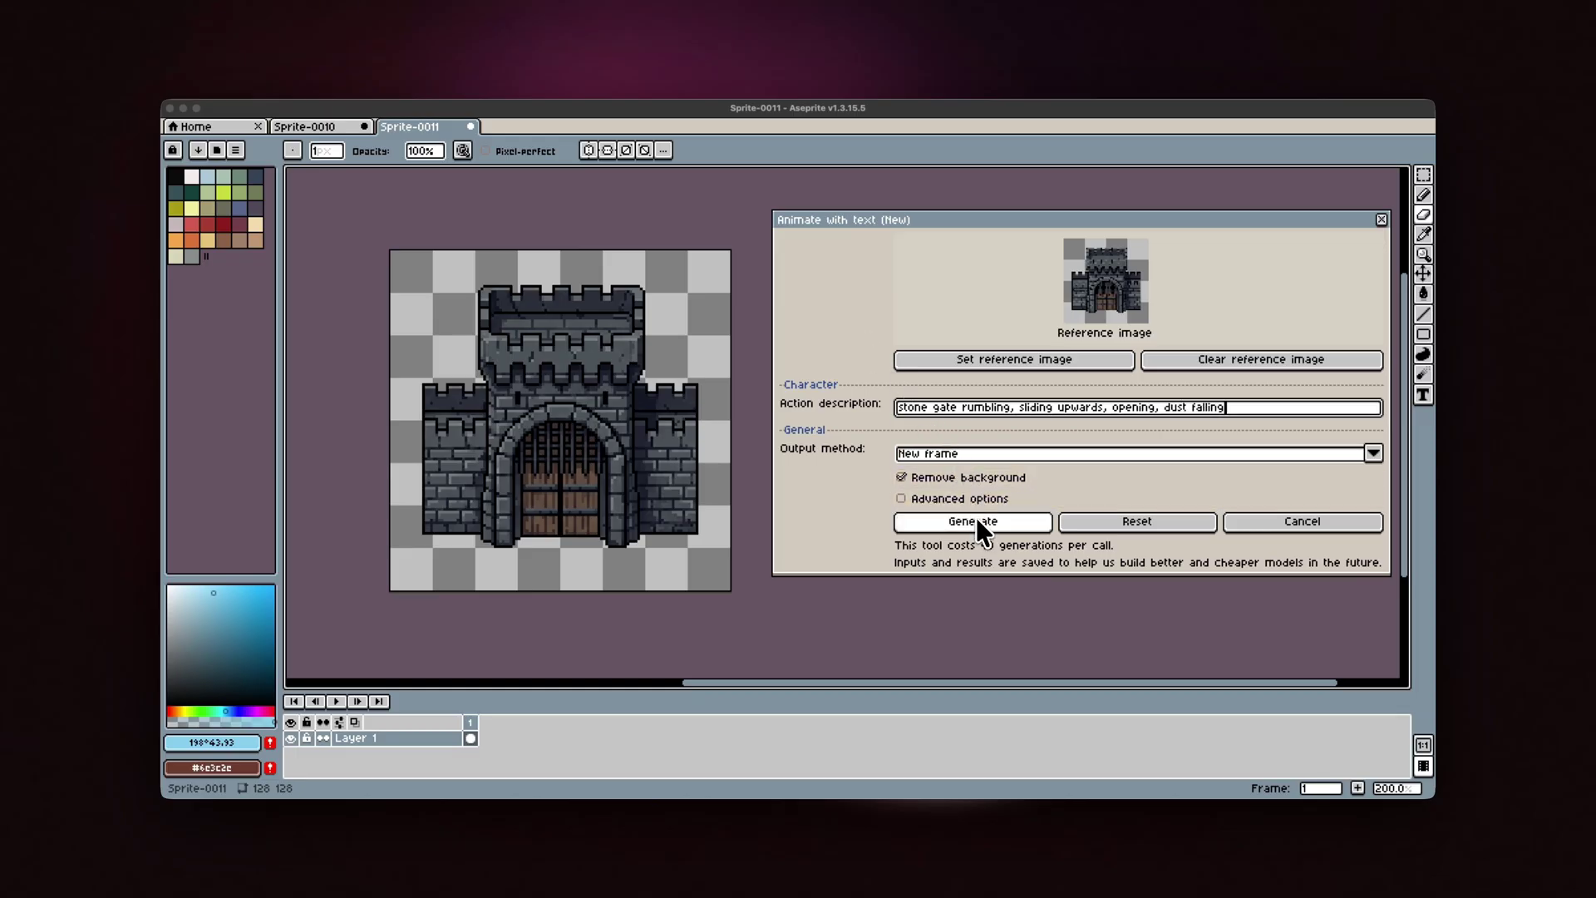
left_click(976, 518)
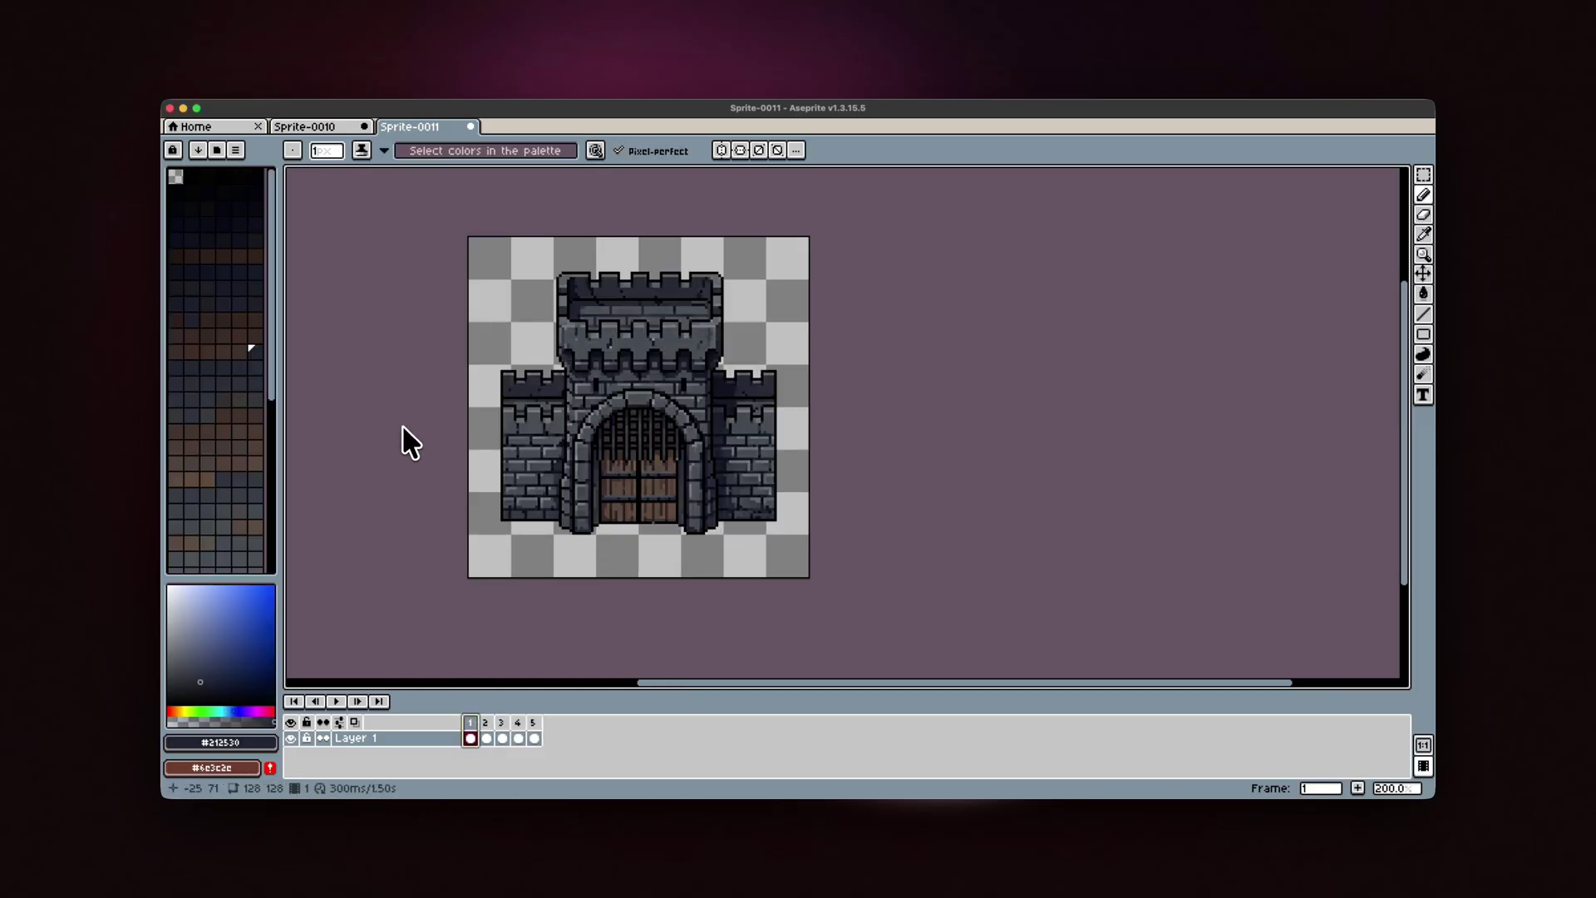
key("Return")
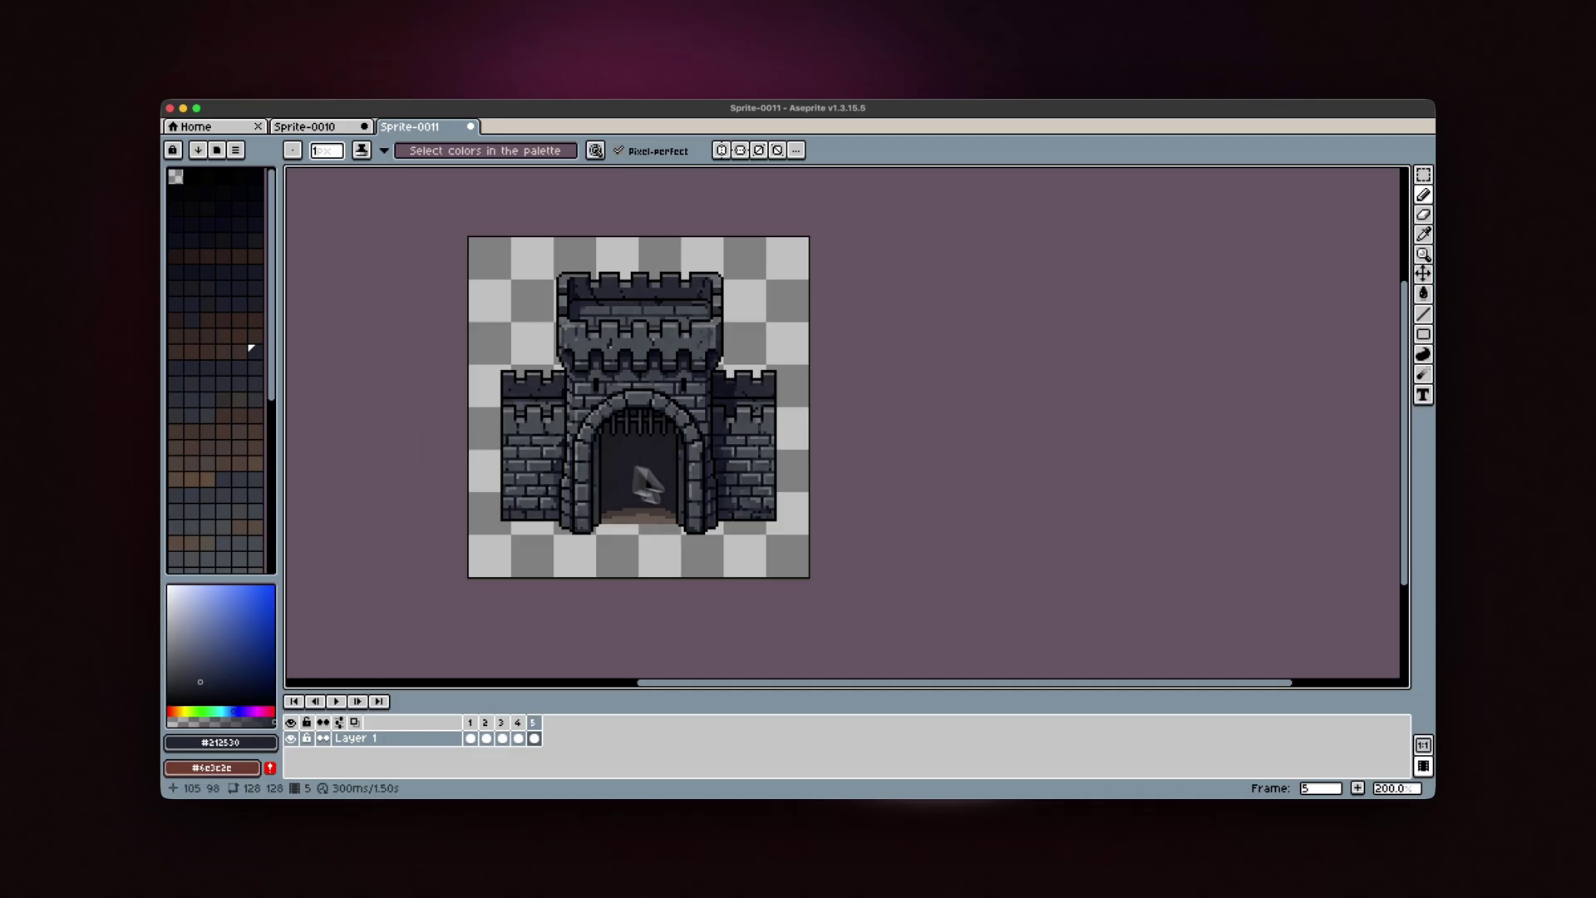
Use the open-gate frame as reference and generate 'a monster comes out of the gate'
key("ctrl+shift+a")
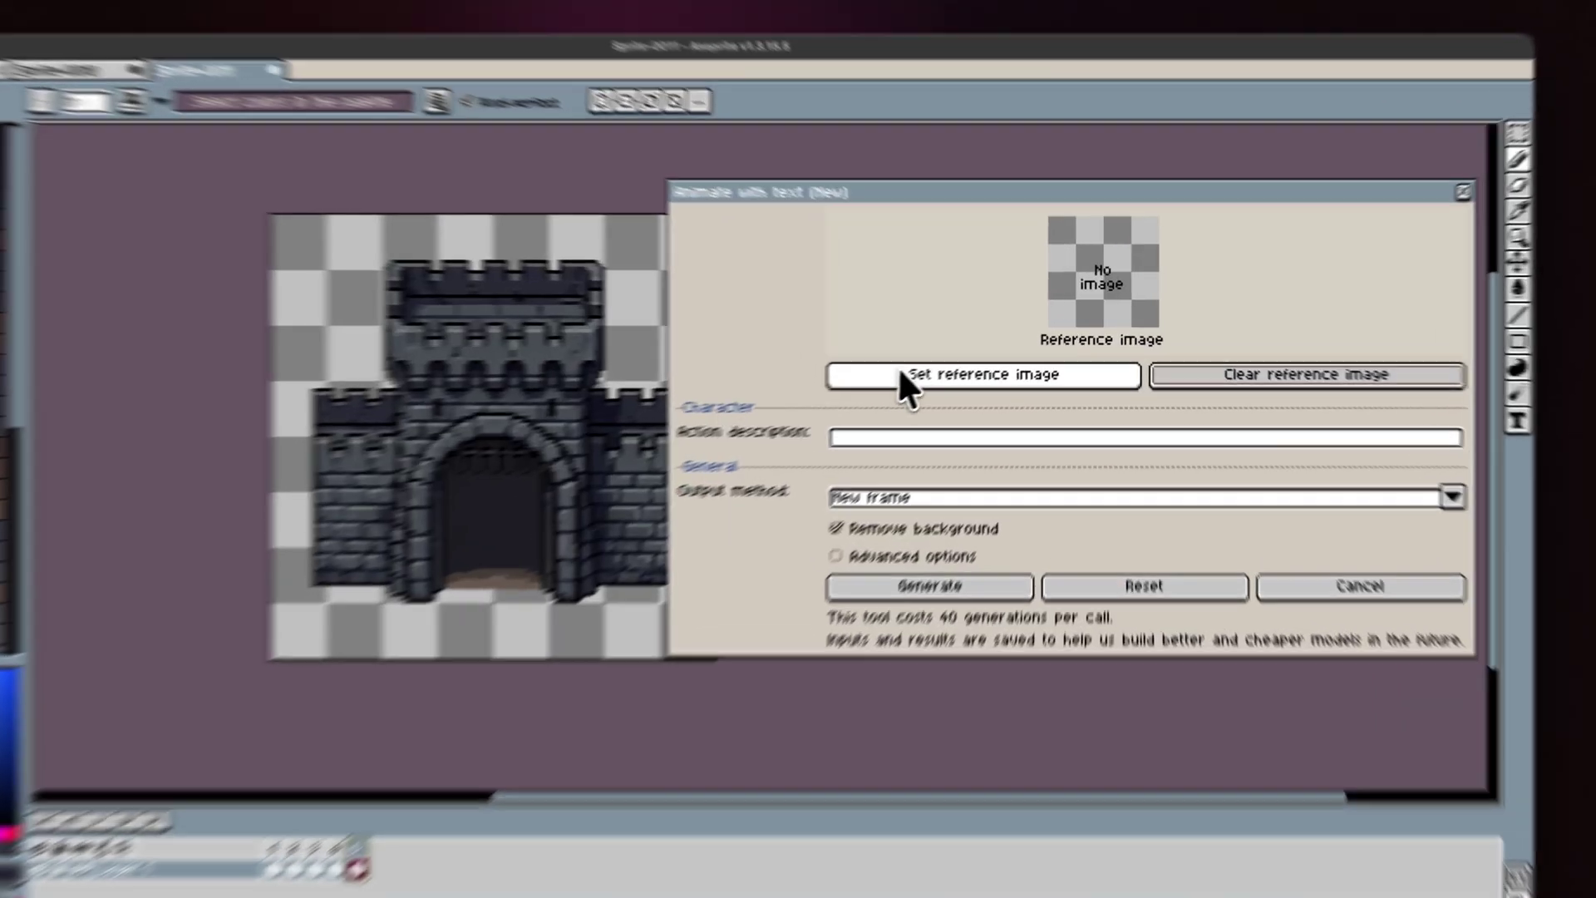
left_click(947, 361)
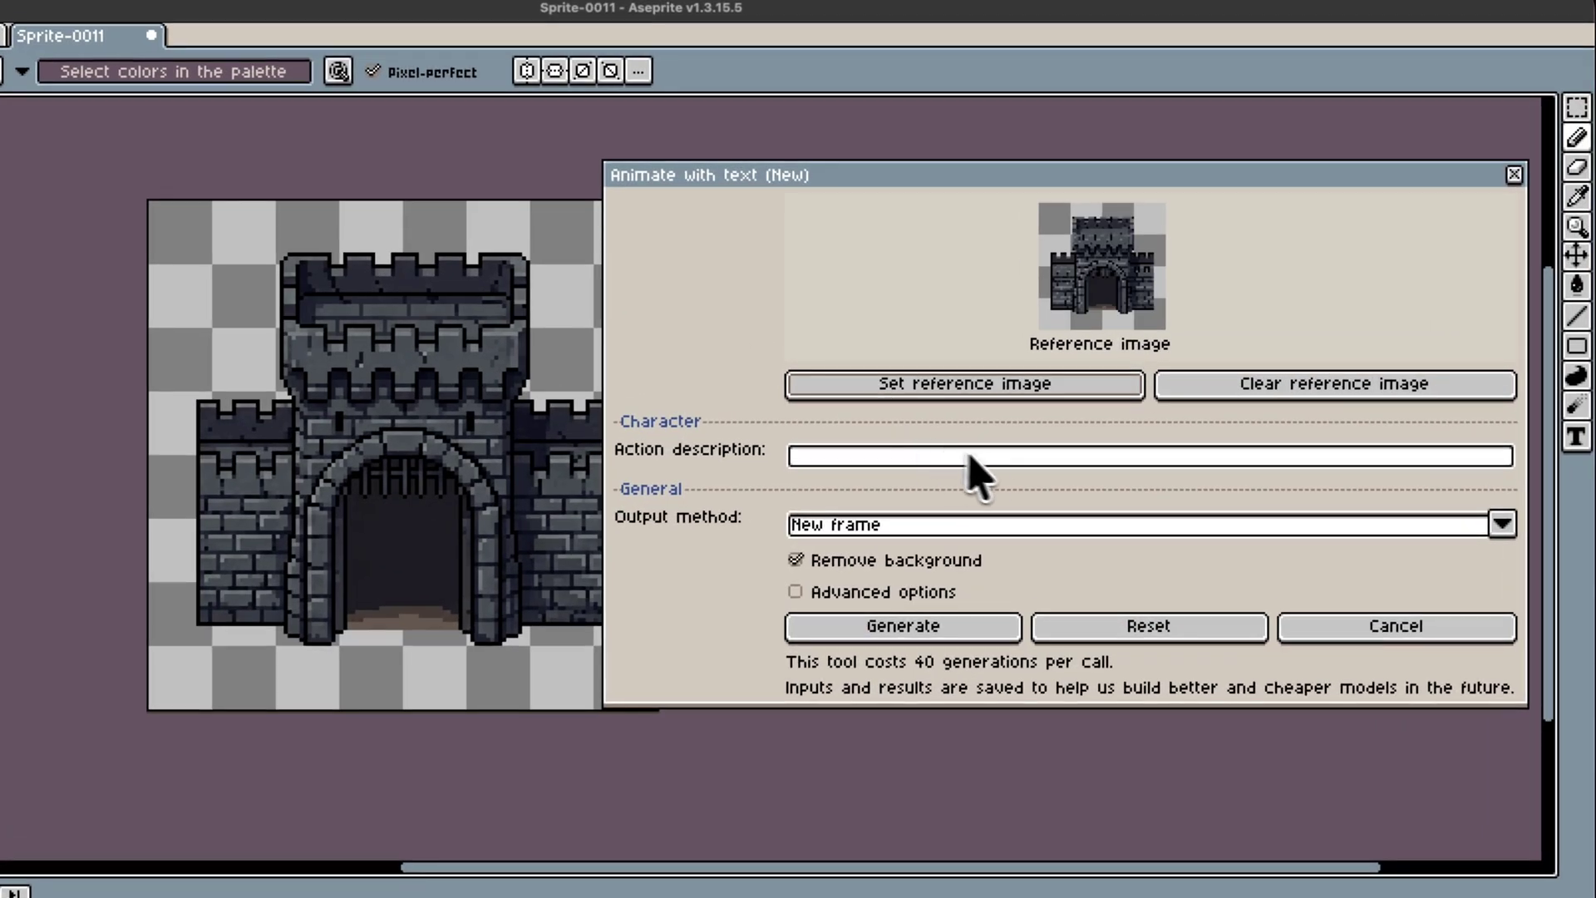
left_click(1003, 456)
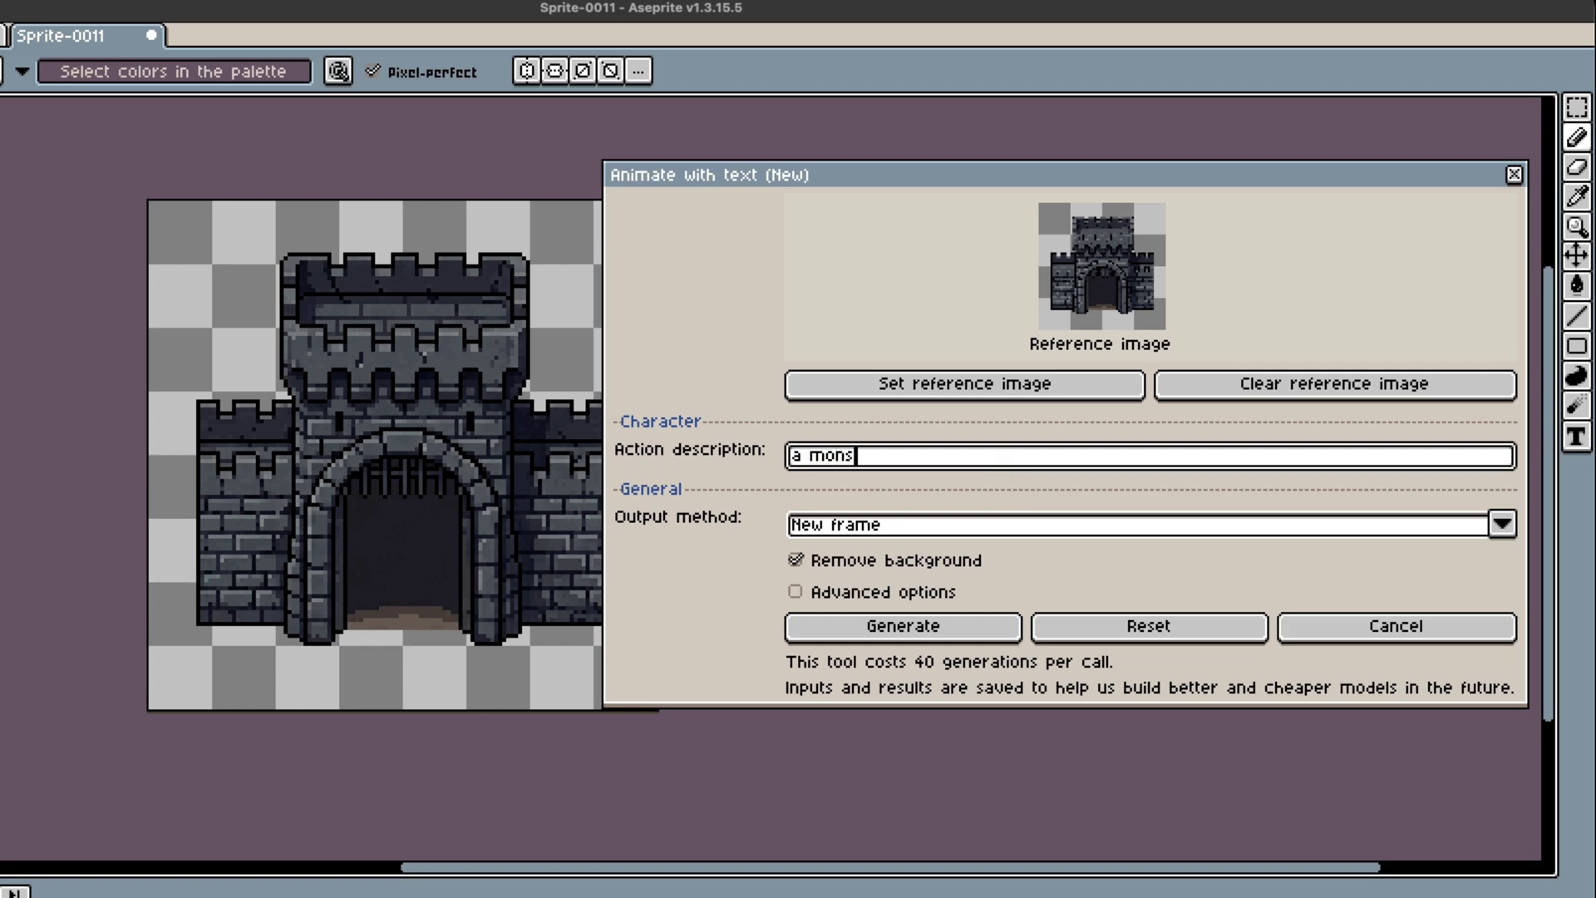
type("a monster comes out of the")
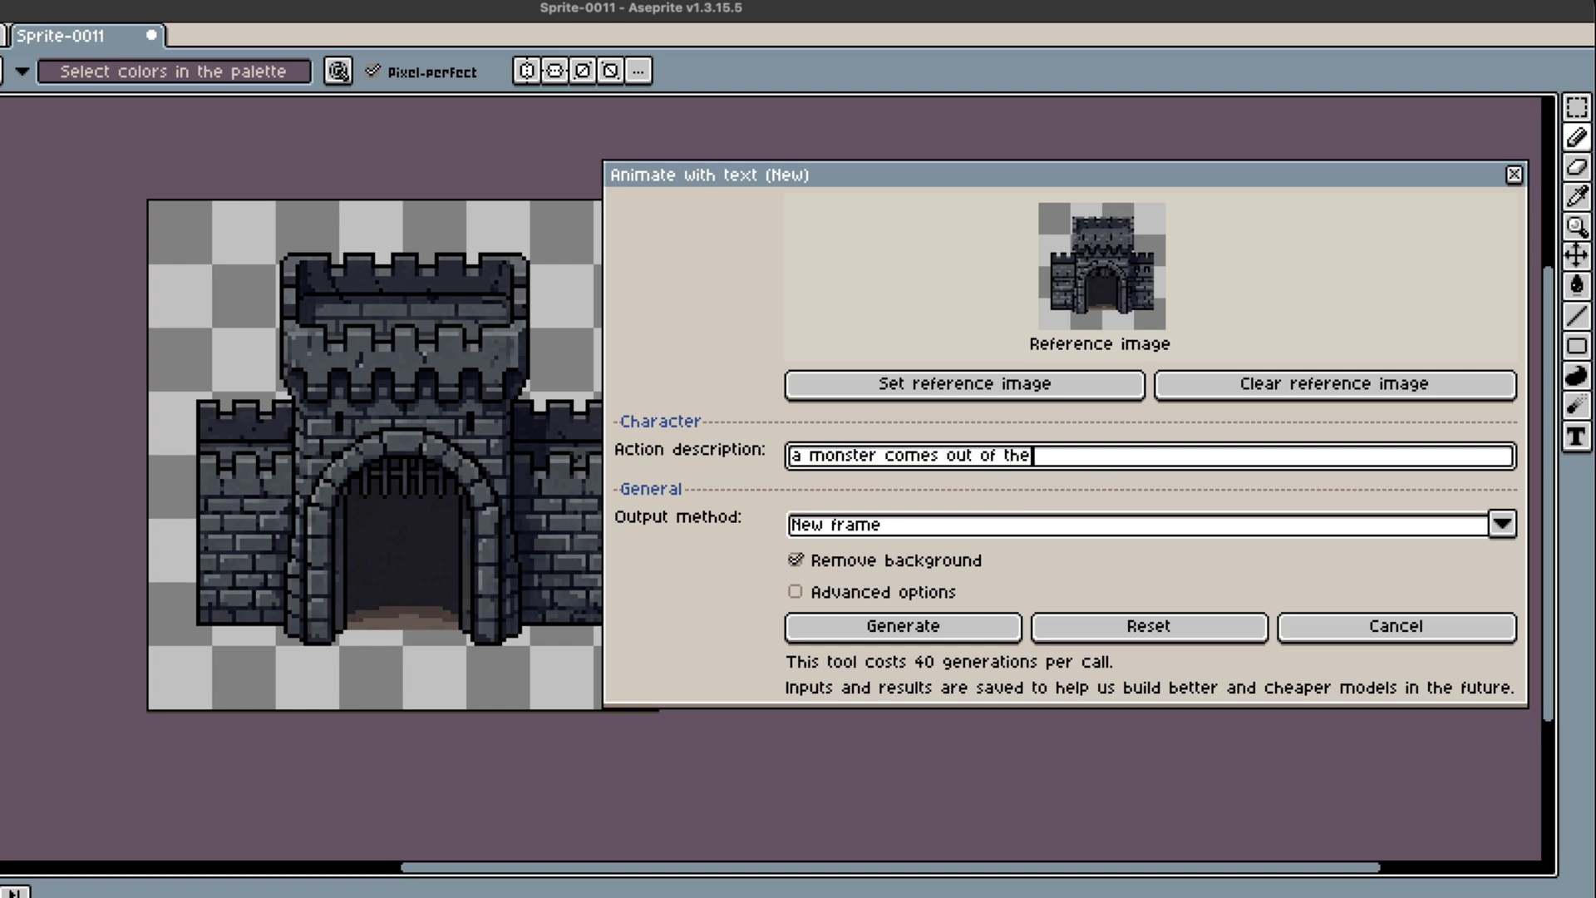
type(" gate")
left_click(986, 627)
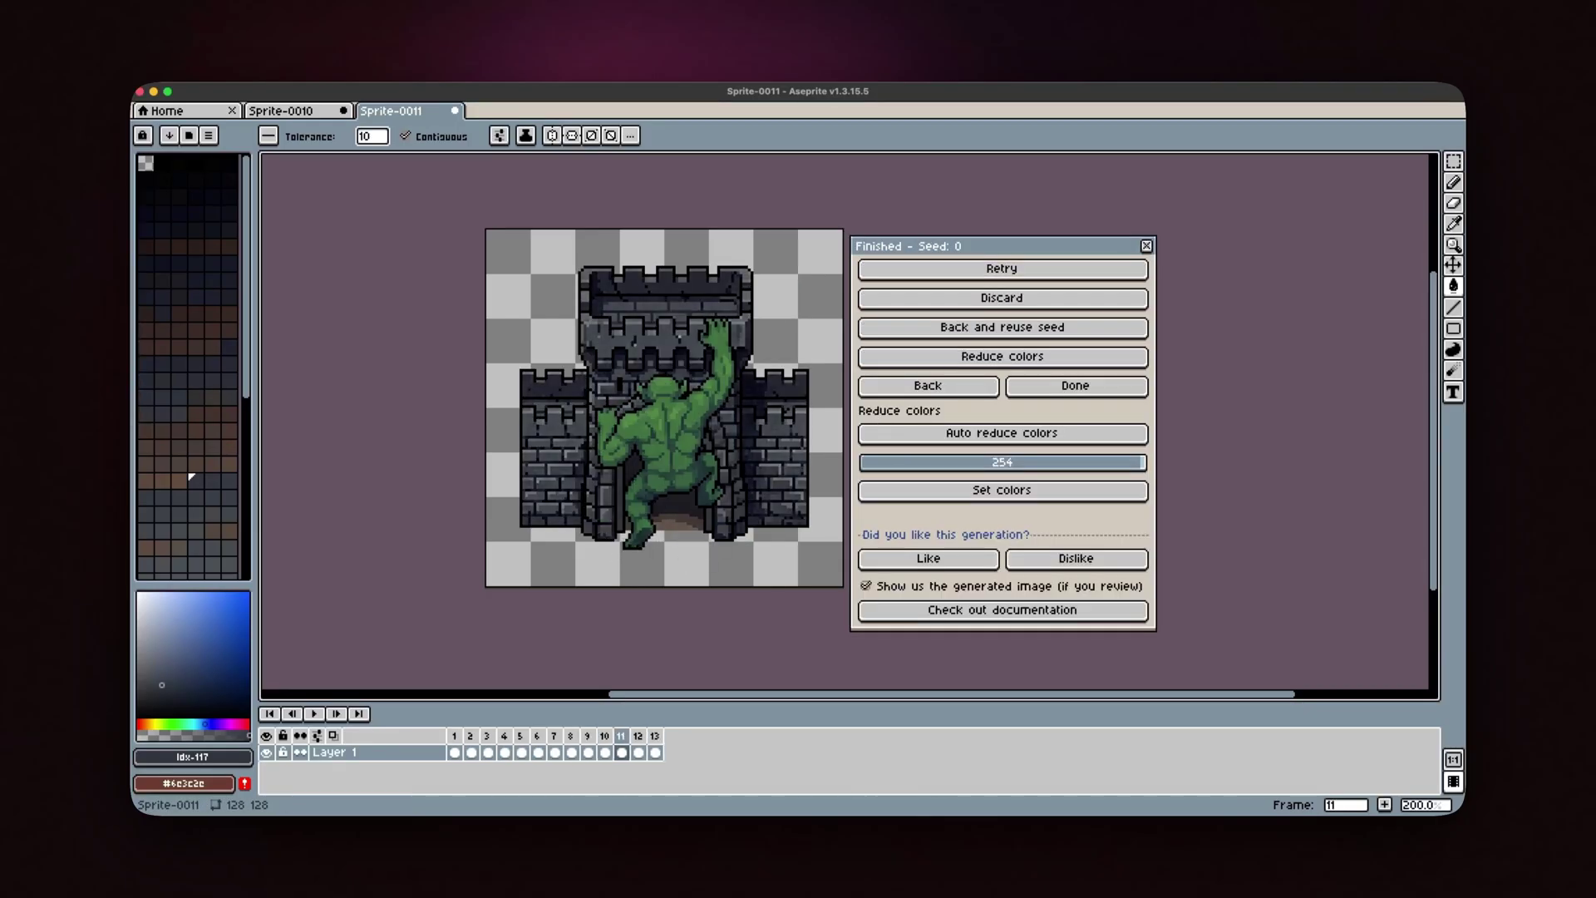
Go back and replace the description with a new orc action, 'the orc turns around to face the…'
left_click(994, 389)
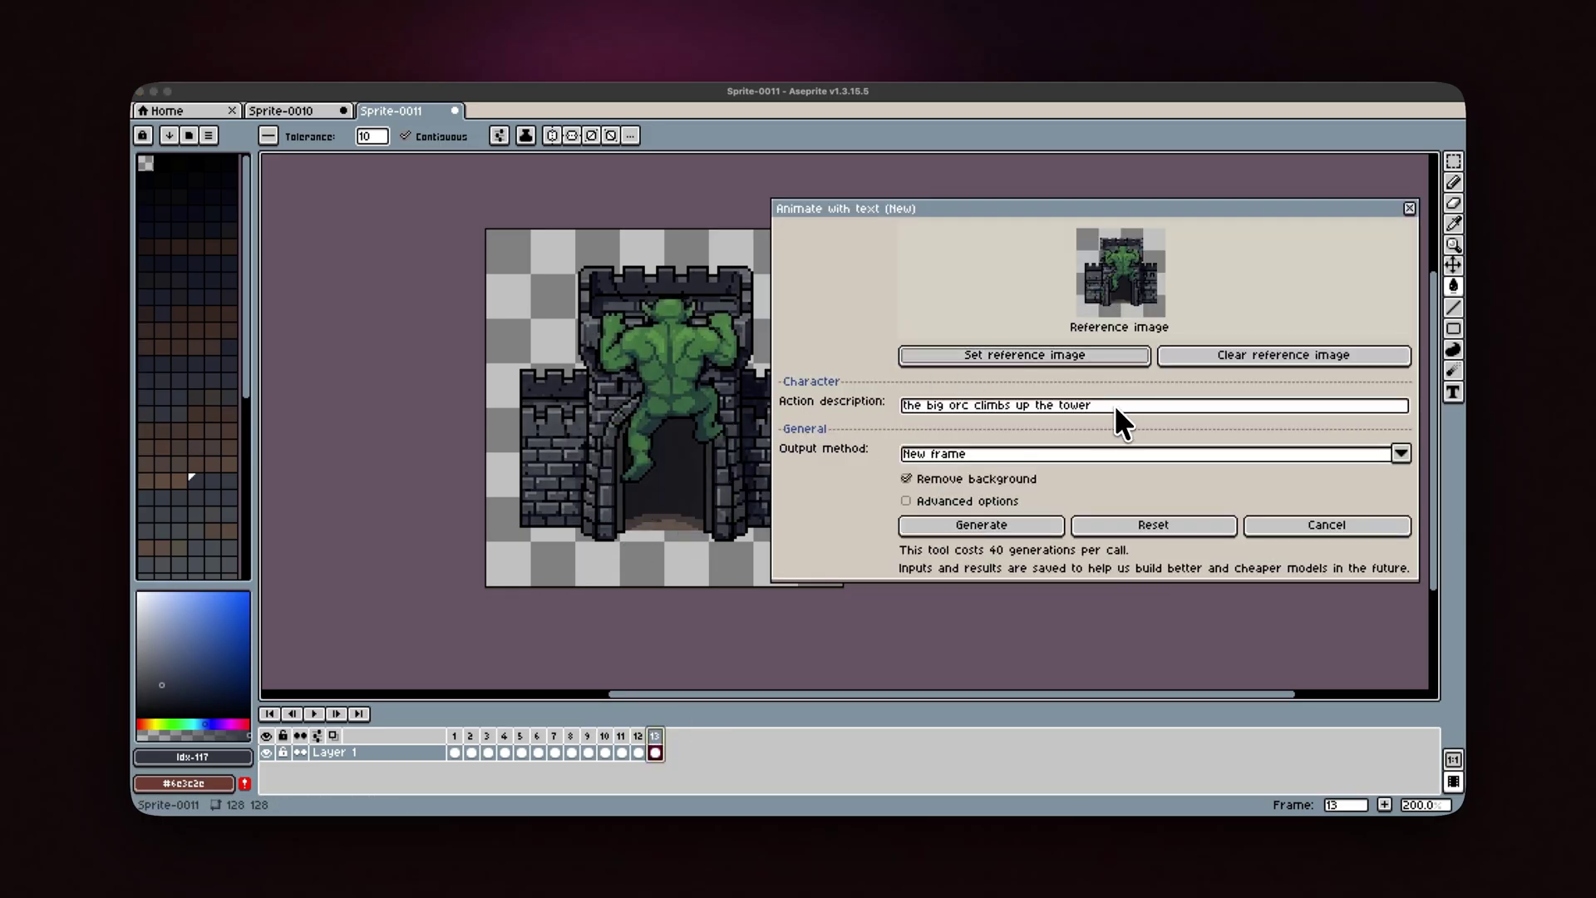
key("BackSpace")
type("the orc turns around to face the")
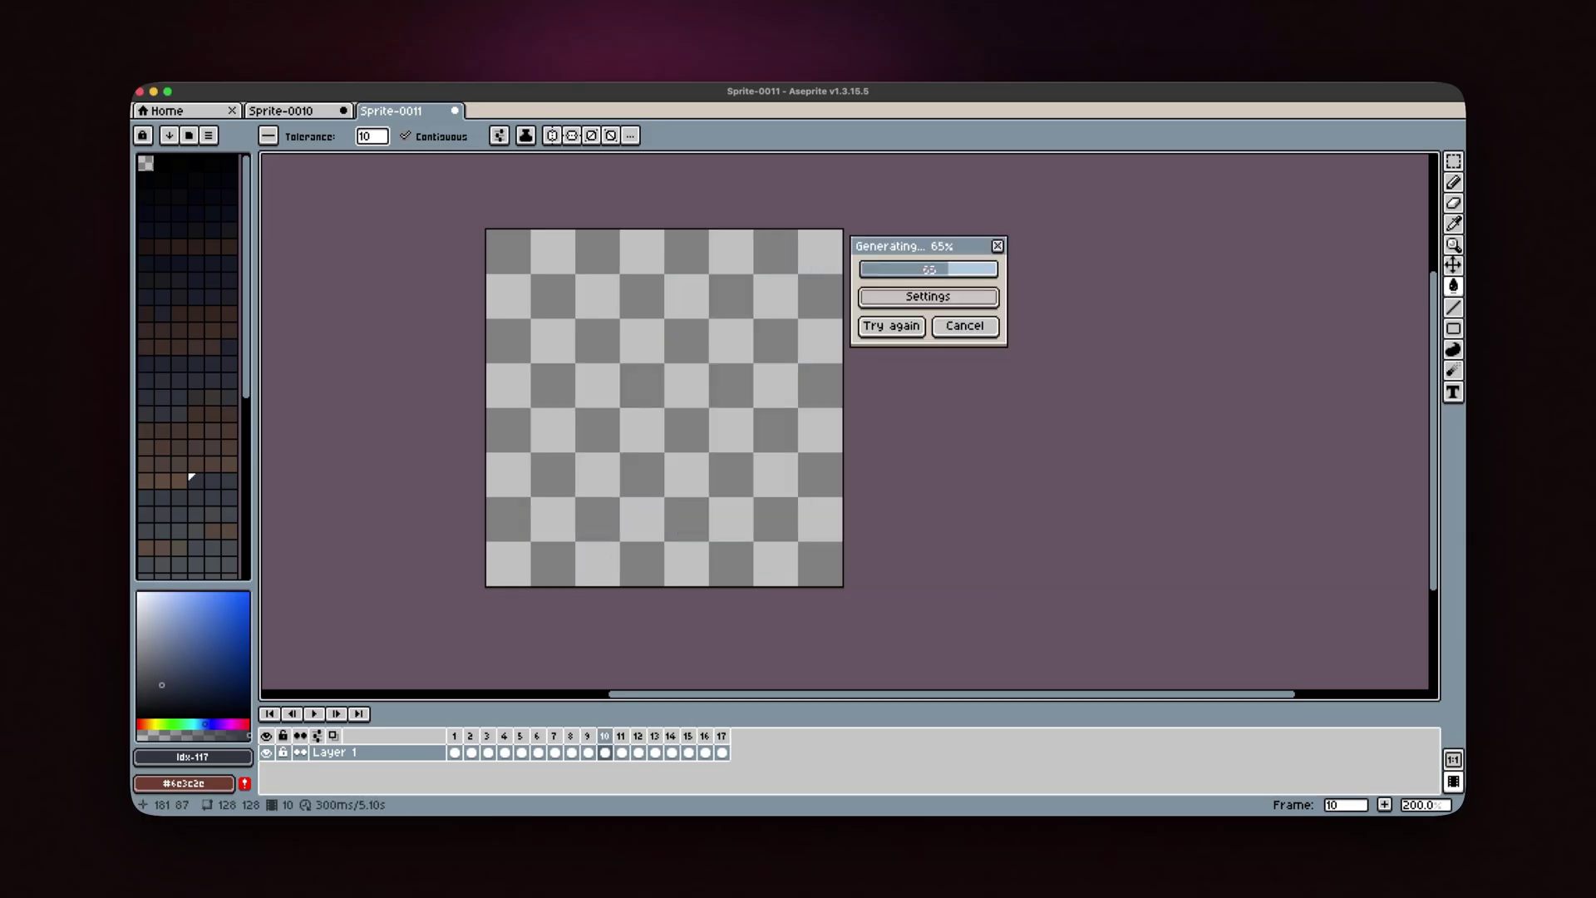